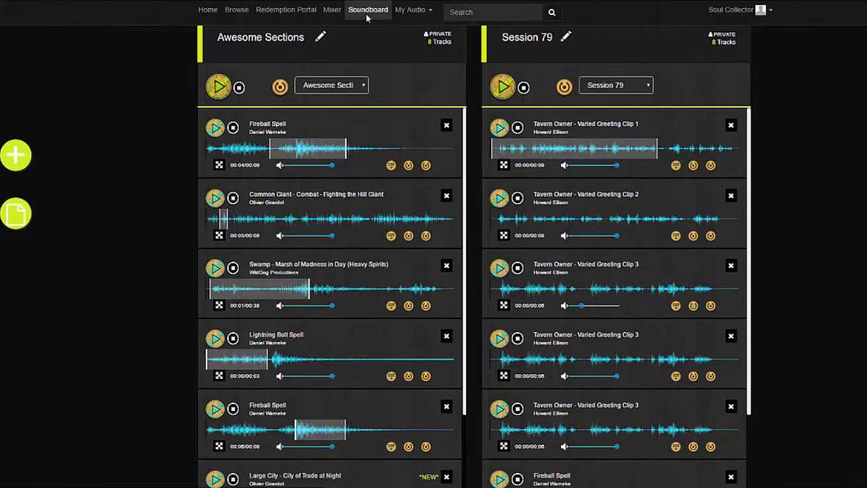
Create a new soundboard playlist named Session 79.
click(242, 12)
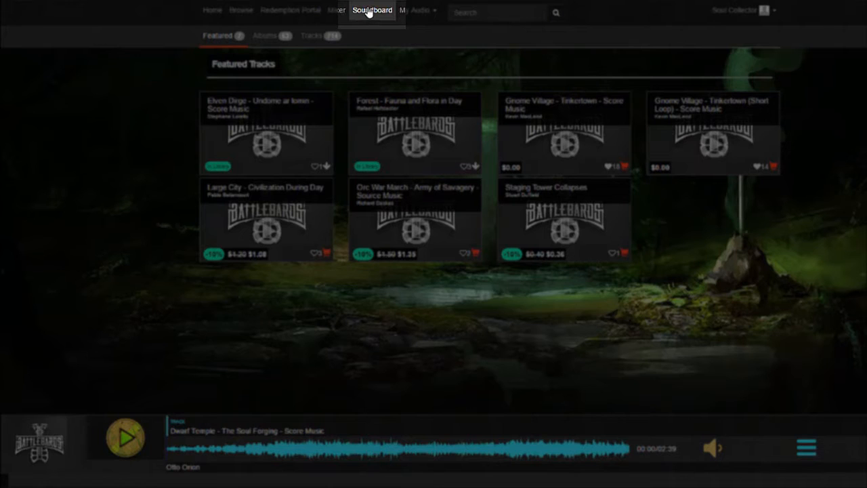
click(371, 12)
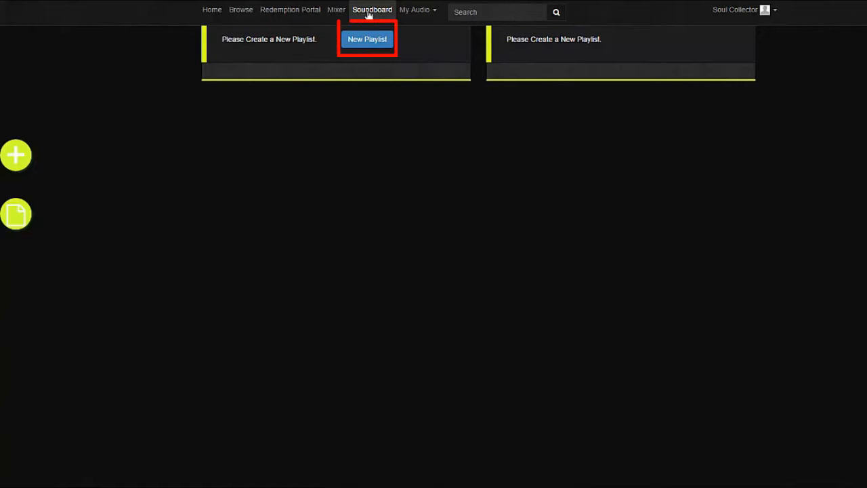
click(359, 41)
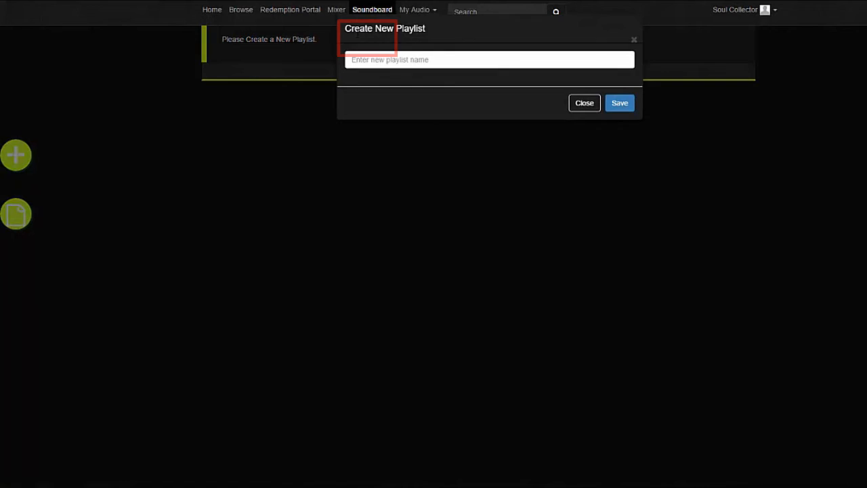
click(397, 57)
text(Session 79)
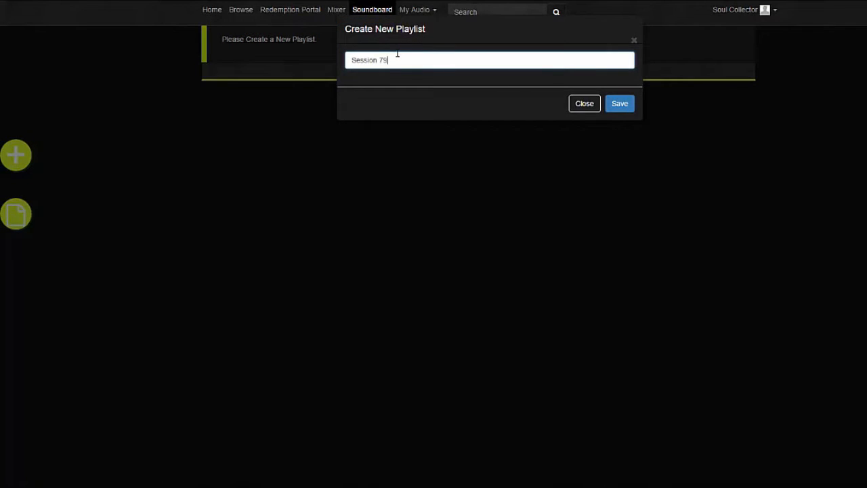
click(620, 105)
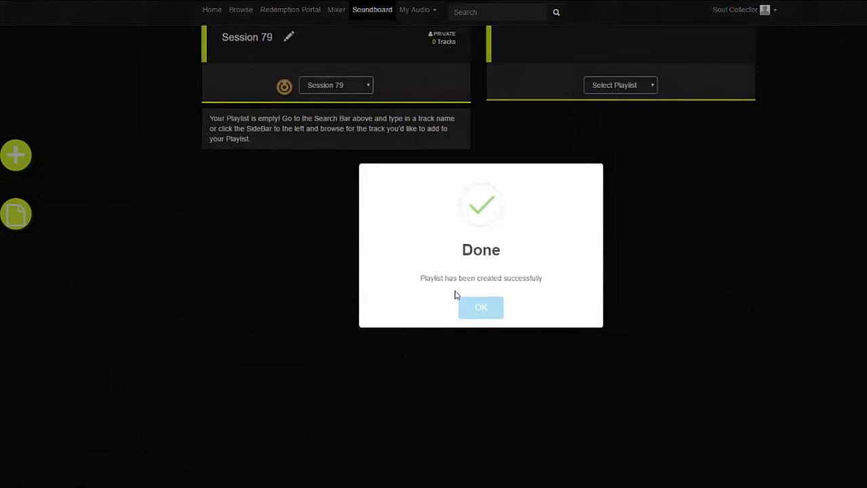
click(465, 303)
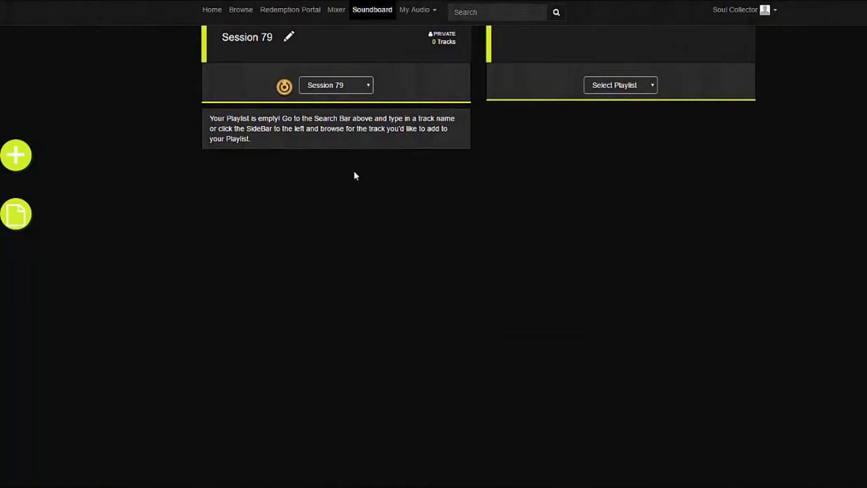
click(24, 215)
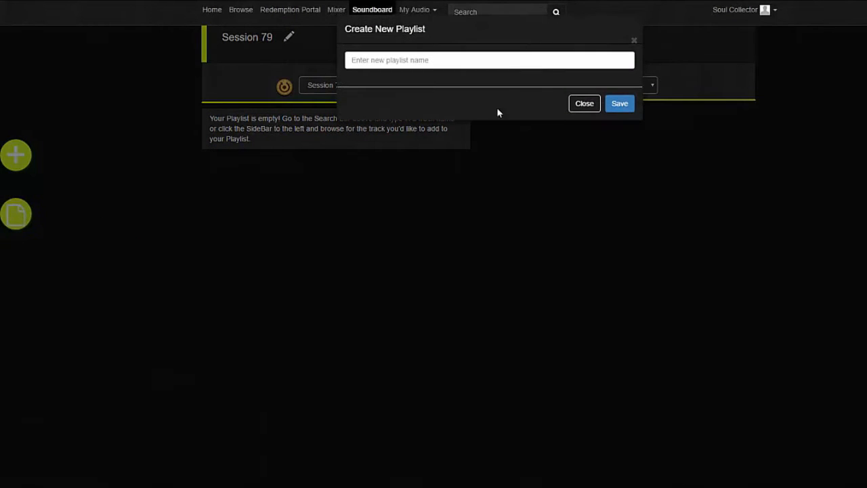
click(584, 104)
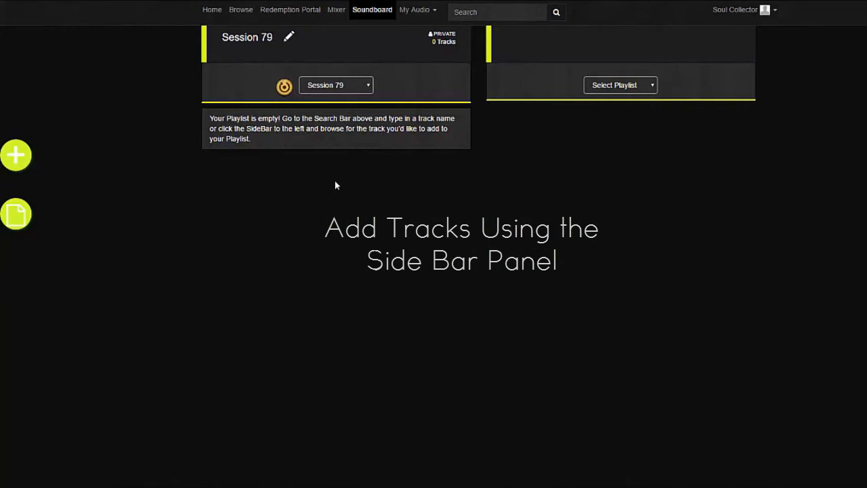
Browse the owned NPC Clips to the Tavern Owners tracks and preview Tavern Owner - Varied Greeting Clip 2.
click(24, 157)
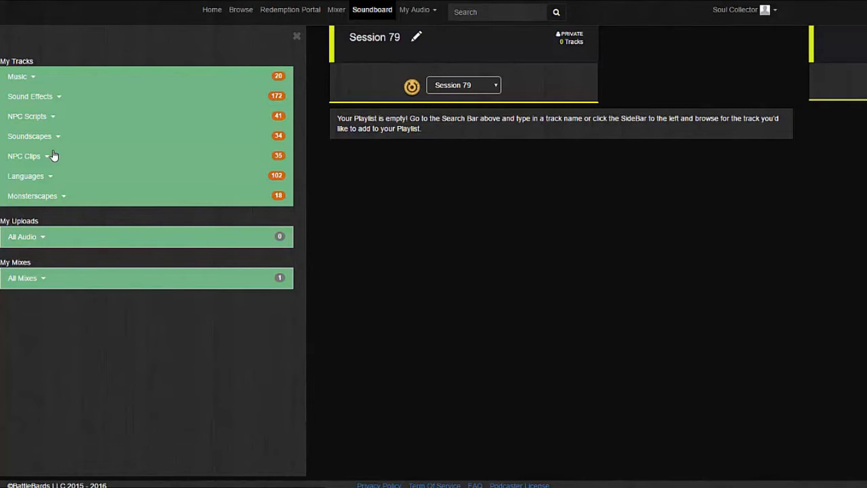
click(49, 156)
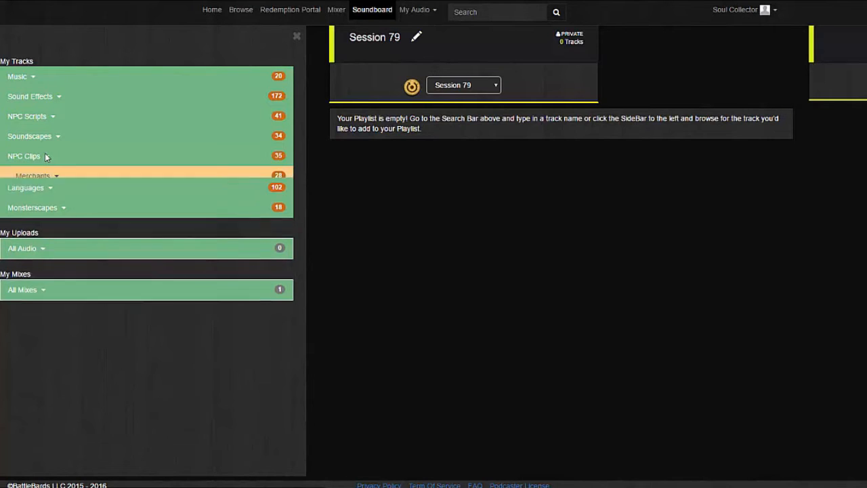
click(73, 198)
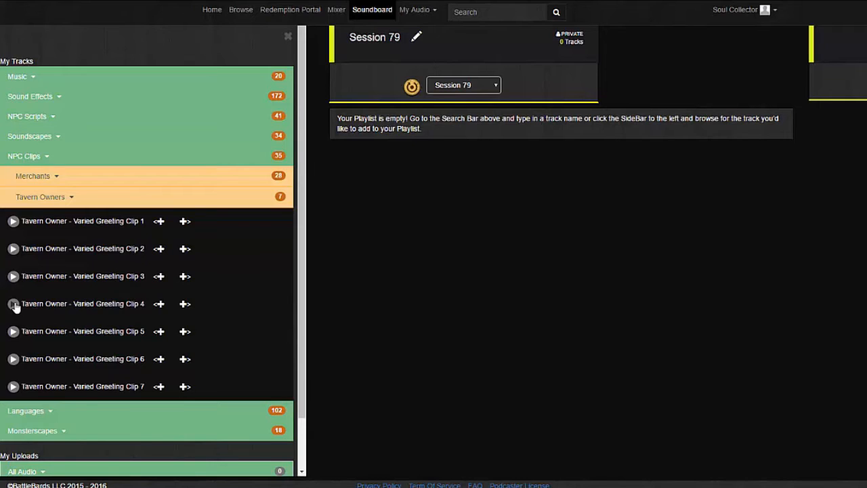
click(11, 250)
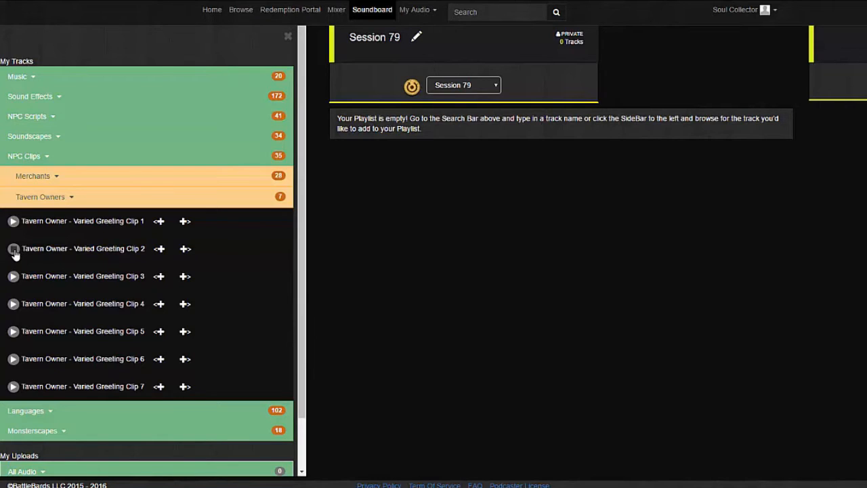
click(13, 250)
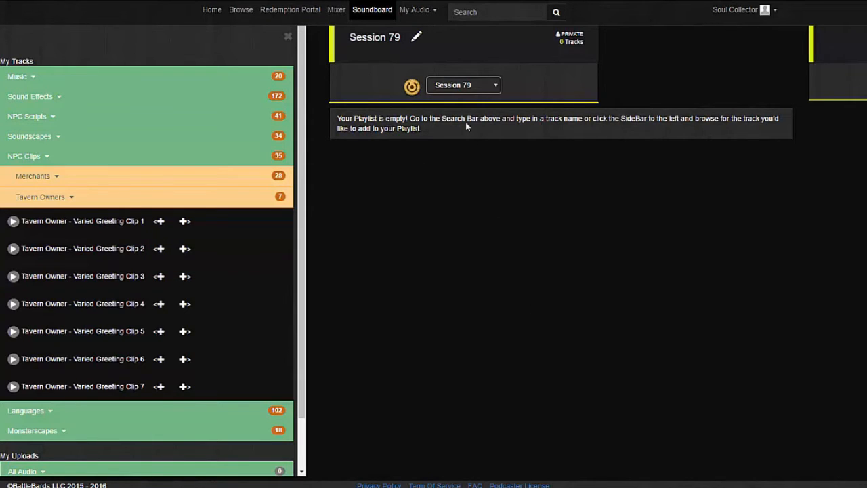
Add Tavern Owner - Varied Greeting Clip 1 and Clip 2 once each, and Clip 3 three times, to the Session 79 playlist.
click(158, 222)
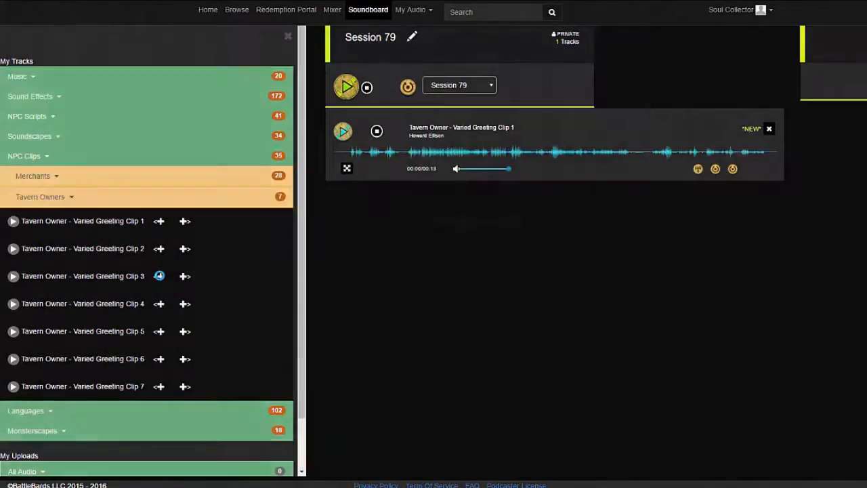
click(159, 248)
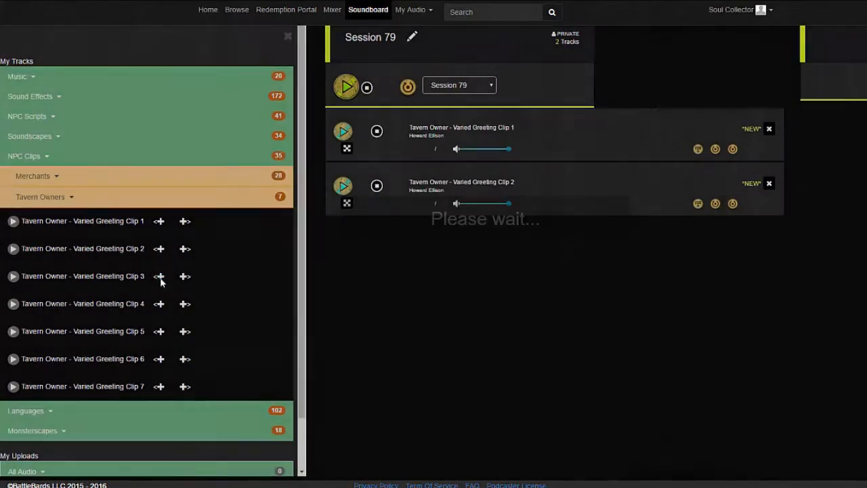
click(160, 283)
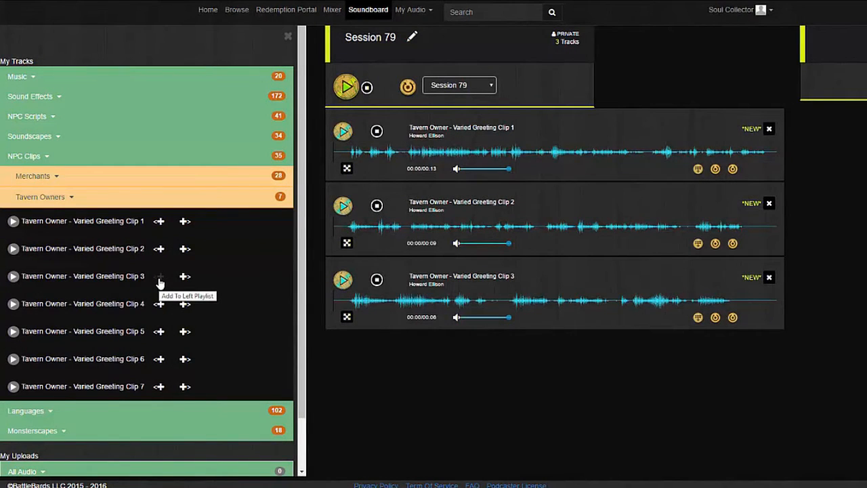
click(160, 283)
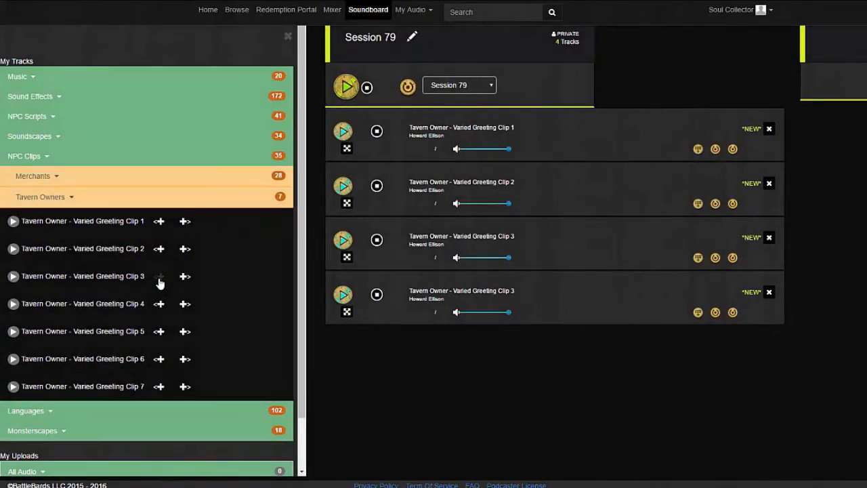
click(160, 283)
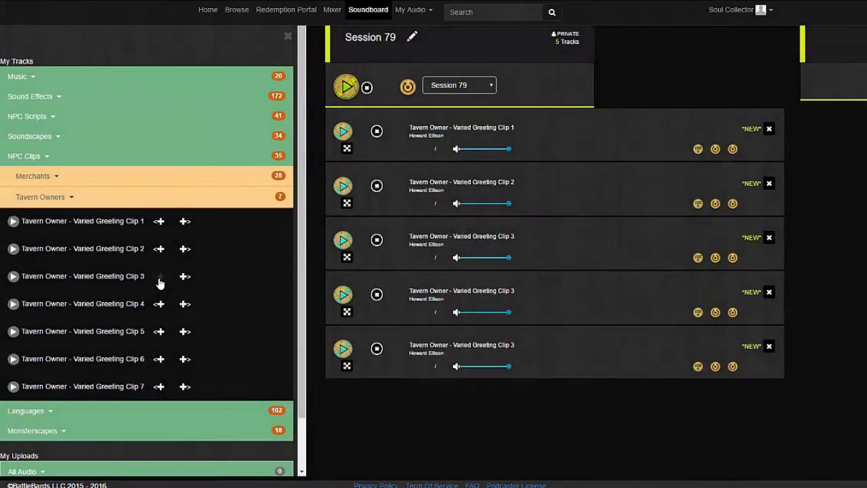
click(160, 284)
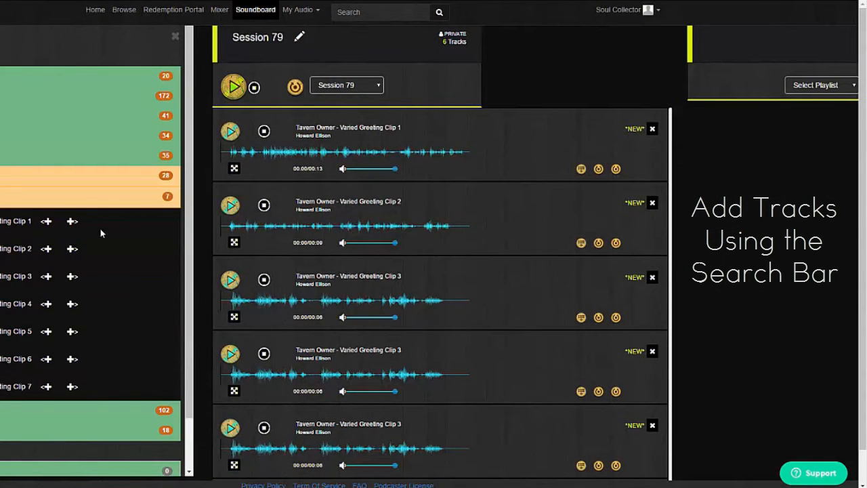
click(174, 36)
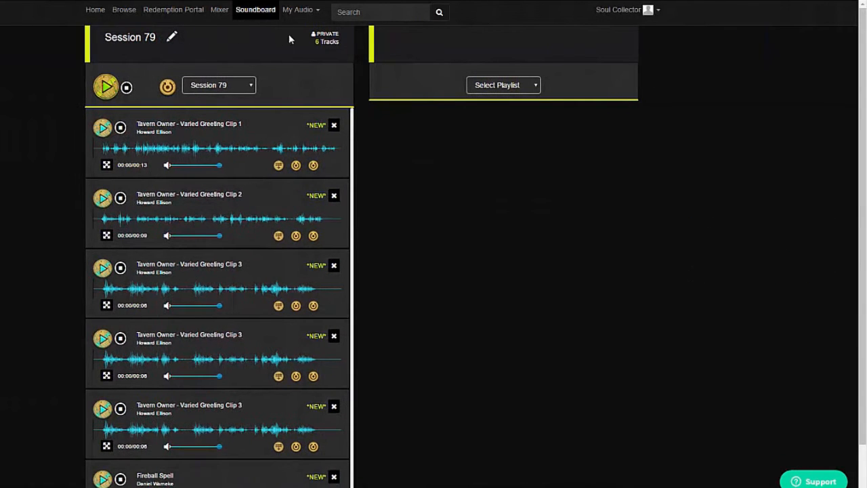
Search for "fireball" and add the owned Fireball Spell track to the Session 79 playlist.
click(384, 12)
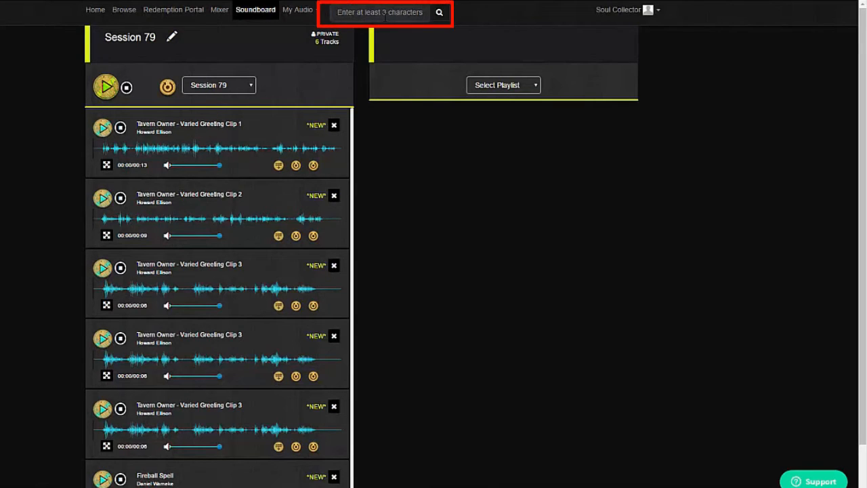
text(fireball)
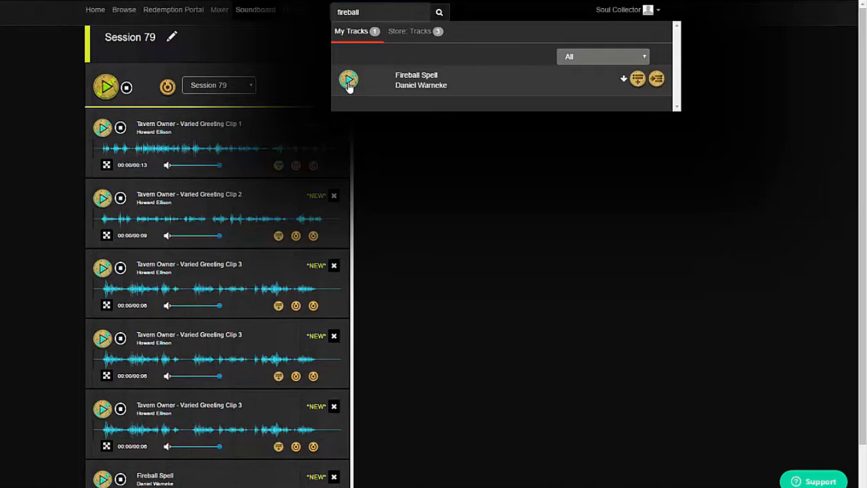
click(637, 81)
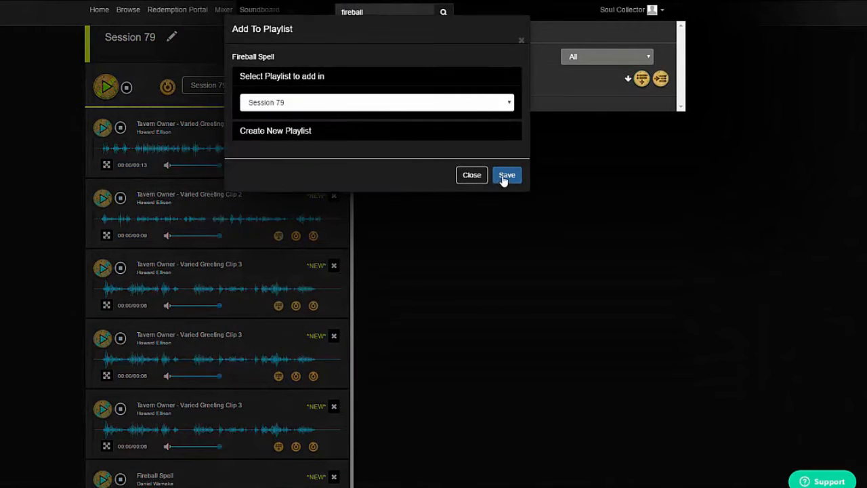
click(506, 176)
click(368, 313)
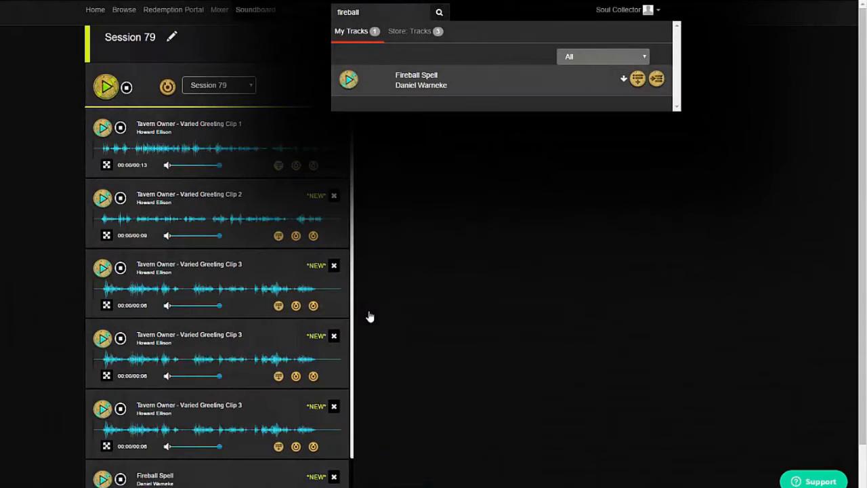
click(402, 34)
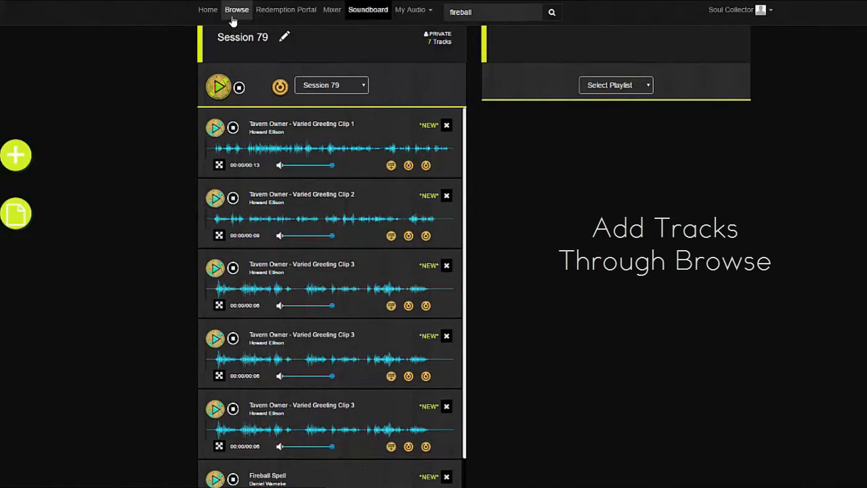
Browse all audio tracks and filter them to those in My Library.
click(237, 10)
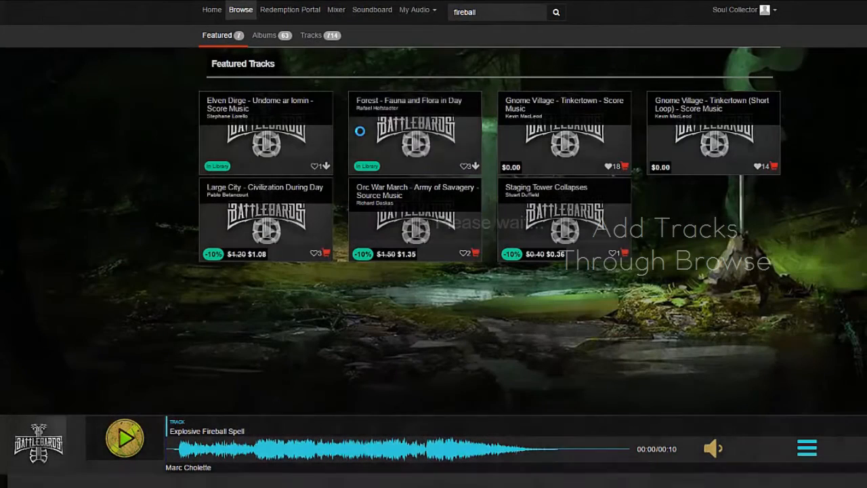
mouse_move(360, 131)
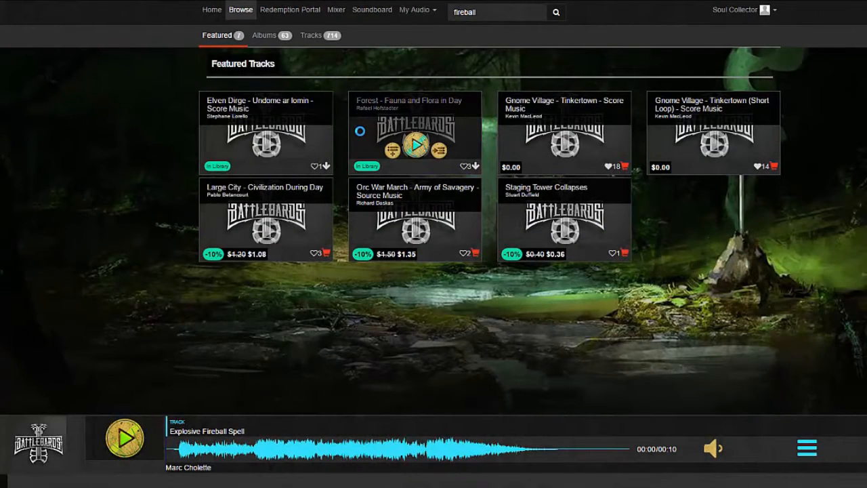
click(325, 41)
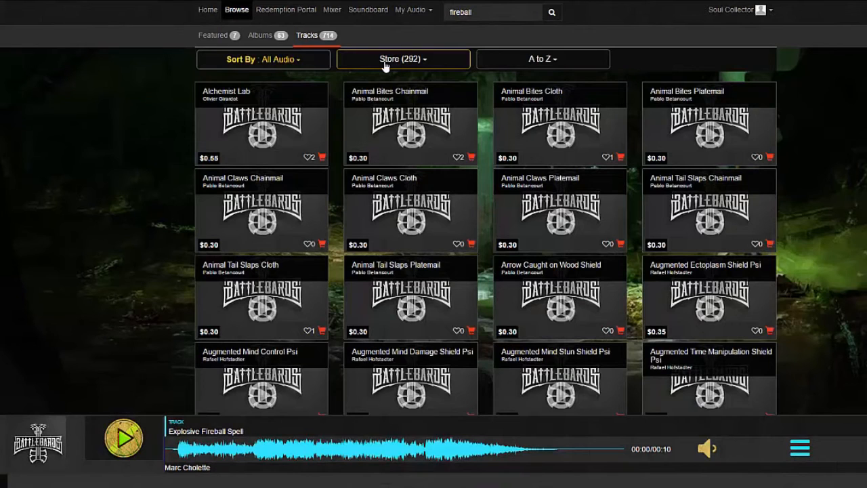
click(384, 62)
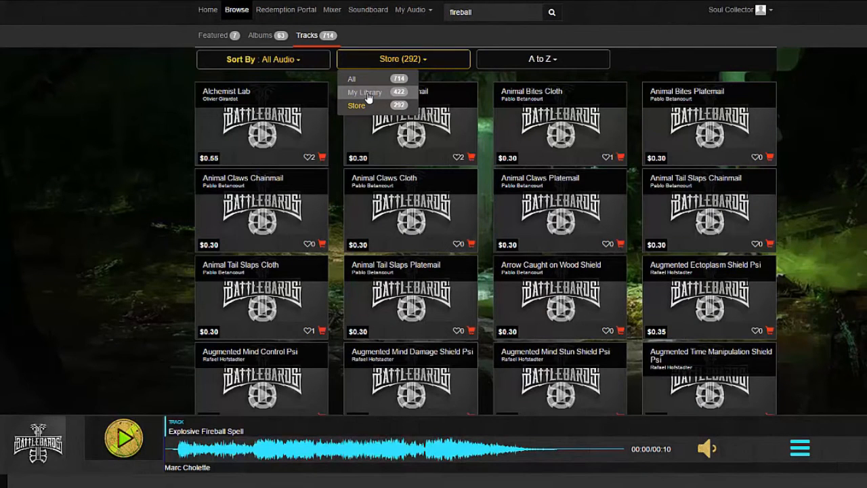
click(369, 95)
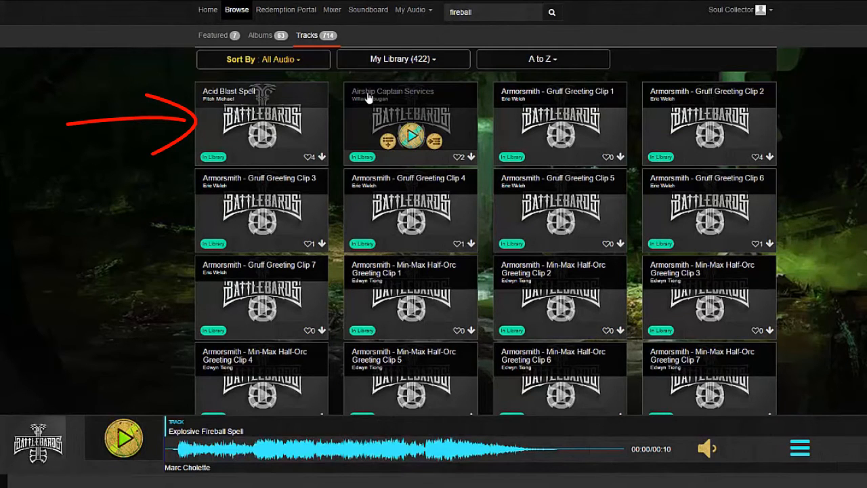
Add the Acid Blast Spell track to the Session 79 playlist.
mouse_move(271, 122)
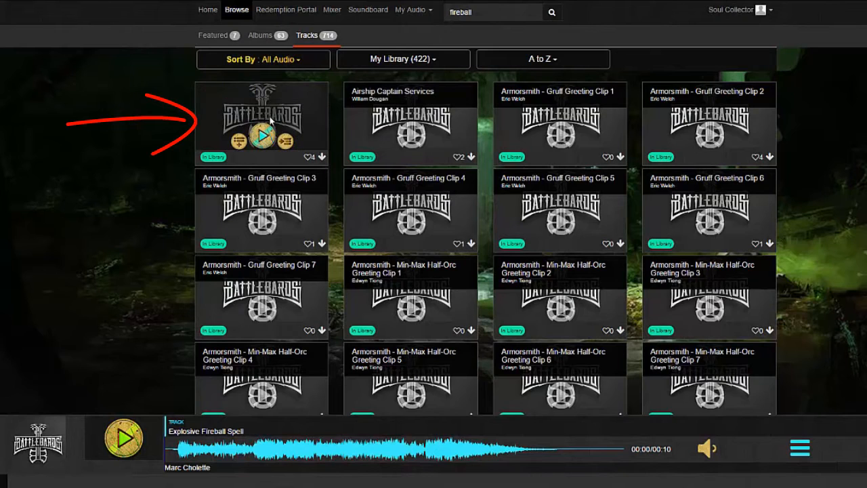
click(238, 142)
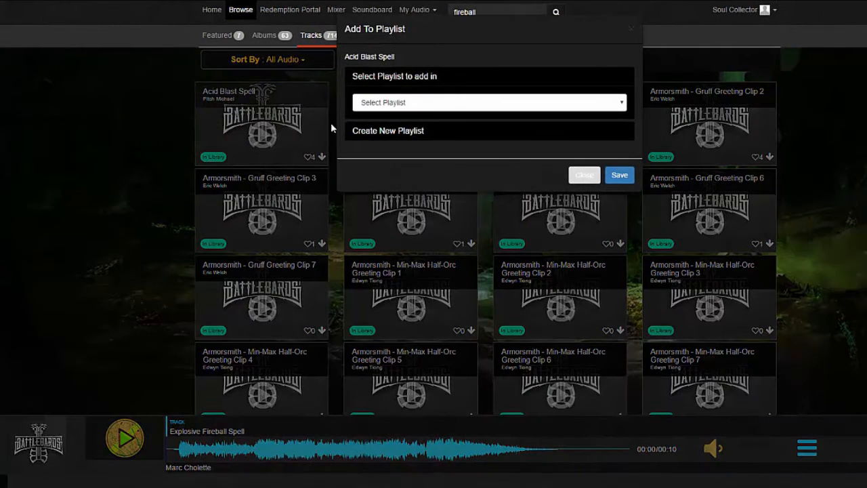
click(402, 102)
click(390, 125)
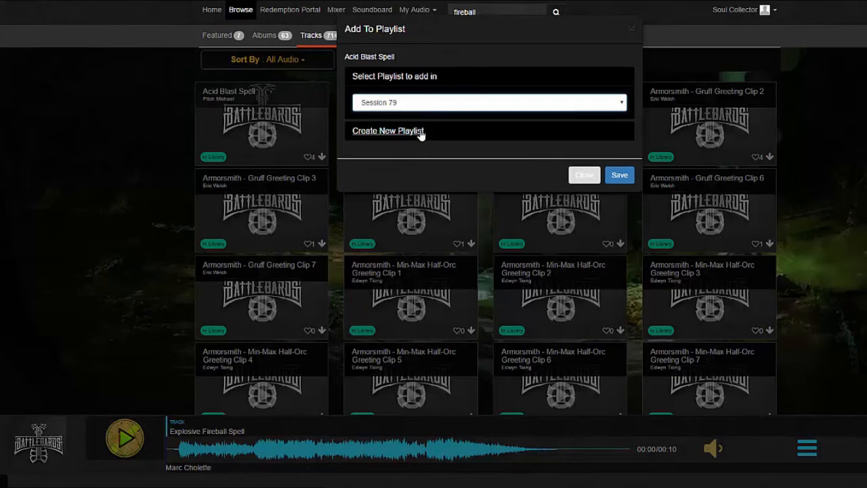
click(606, 175)
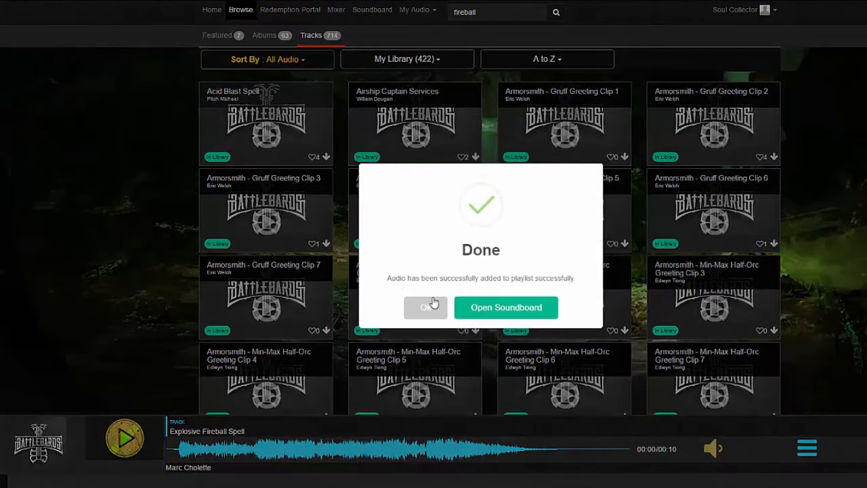
click(433, 305)
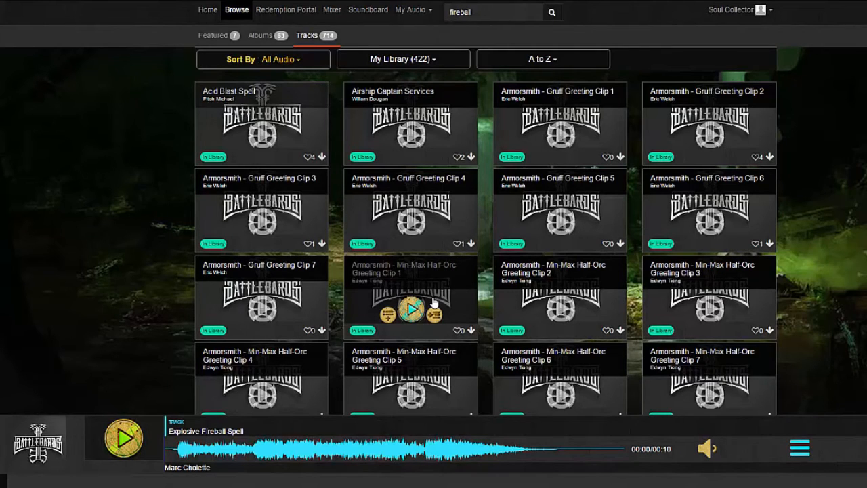
Browse all albums and filter them to those in My Library.
click(269, 38)
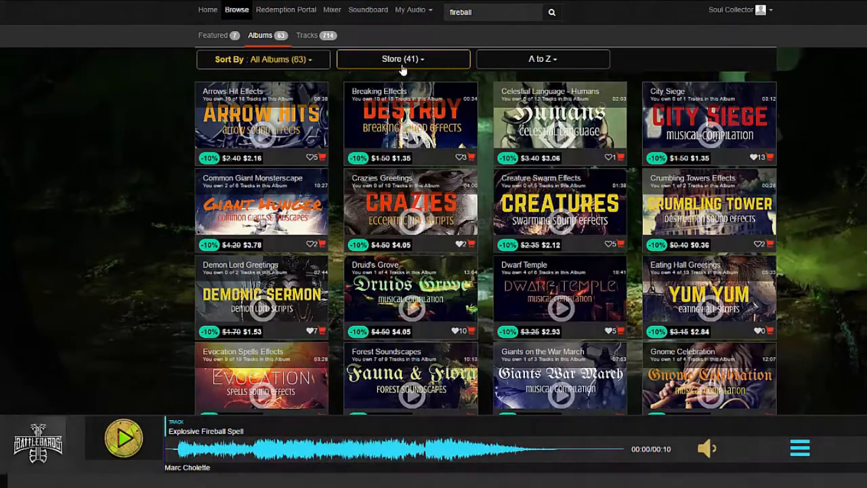
click(391, 62)
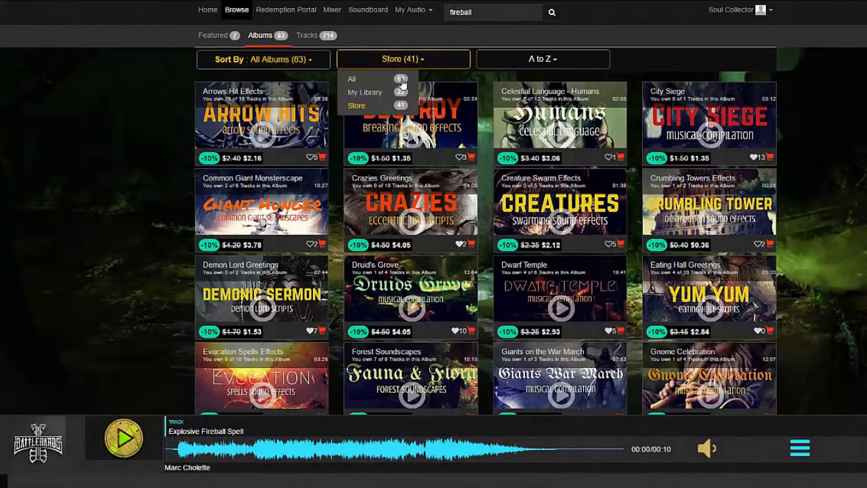
click(364, 92)
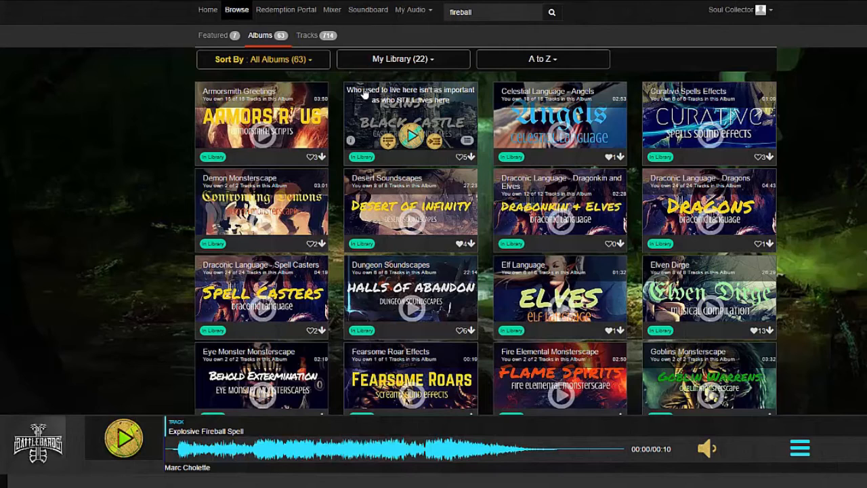
Copy the Armorsmith Greetings album into a new soundboard playlist named Armorsmith Greetings.
mouse_move(249, 100)
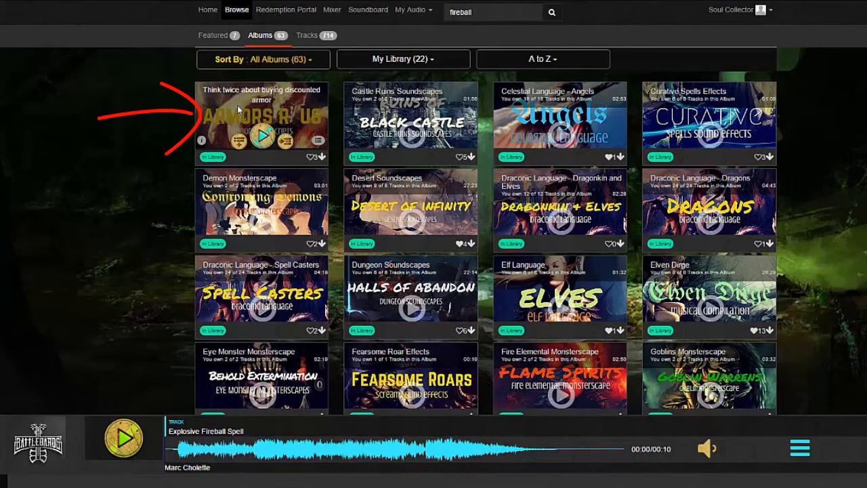
click(238, 141)
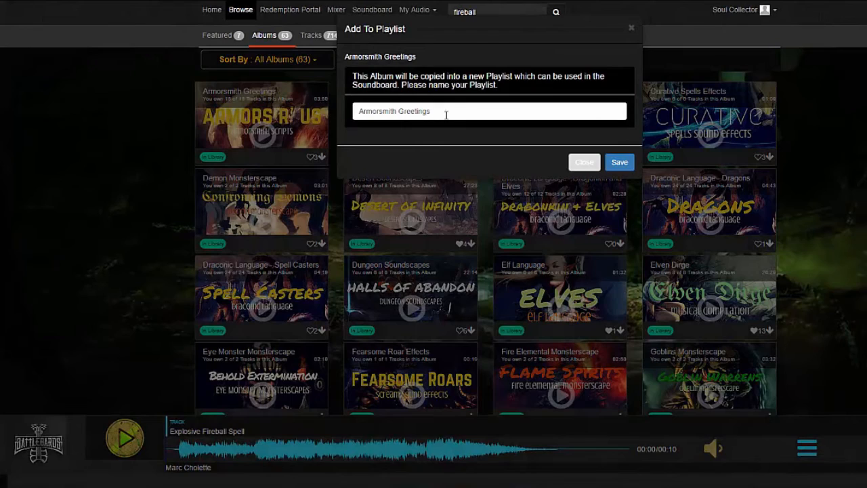
click(620, 163)
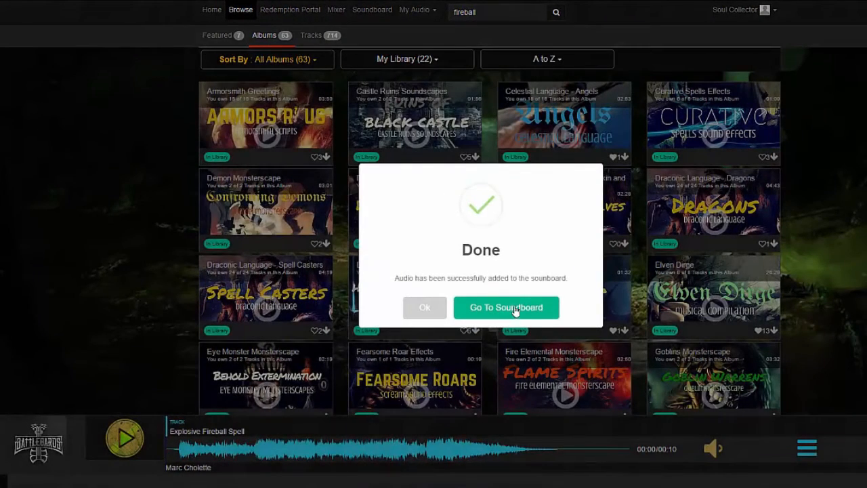
Open the soundboard and load the Session 79 playlist beside Armorsmith Greetings.
click(507, 308)
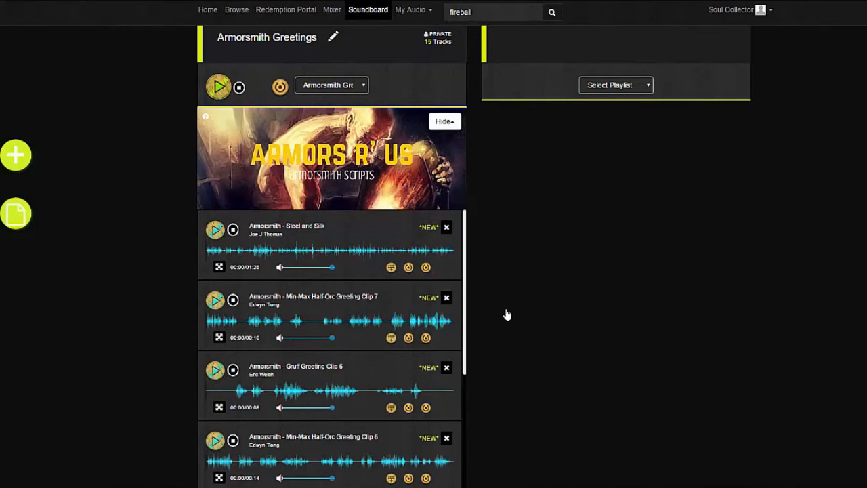
click(616, 88)
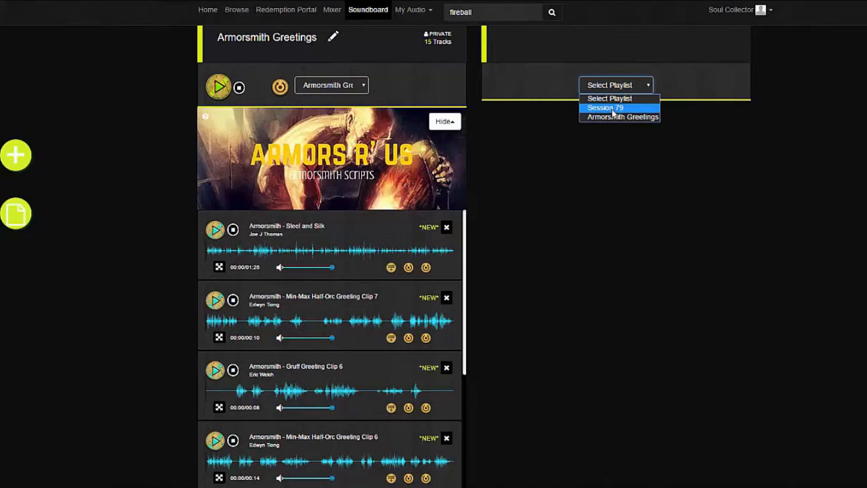
click(614, 108)
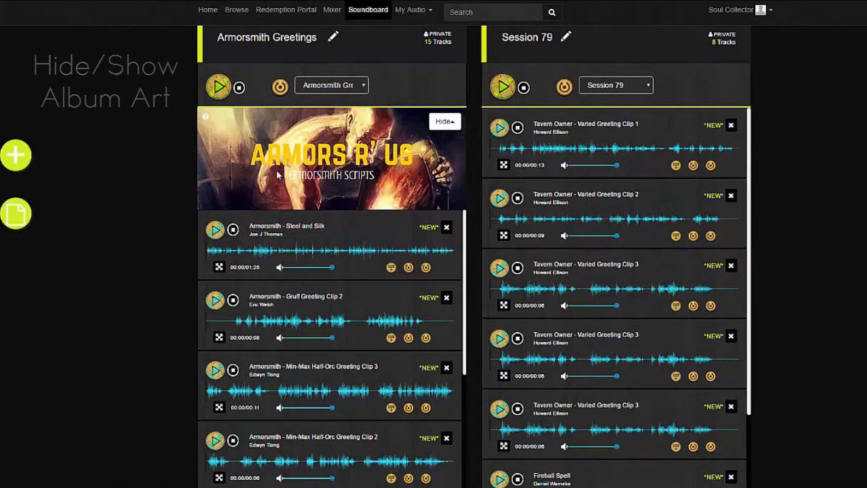
Toggle the album art of the Armorsmith Greetings playlist off, on and off again, leaving it hidden.
click(444, 121)
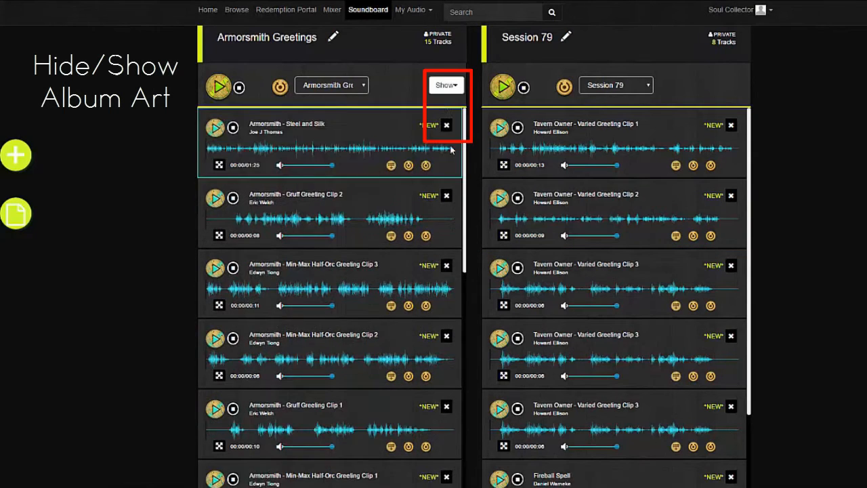
click(450, 92)
click(450, 117)
Rename the Armorsmith Greetings playlist as Armorsmith Guys.
click(333, 37)
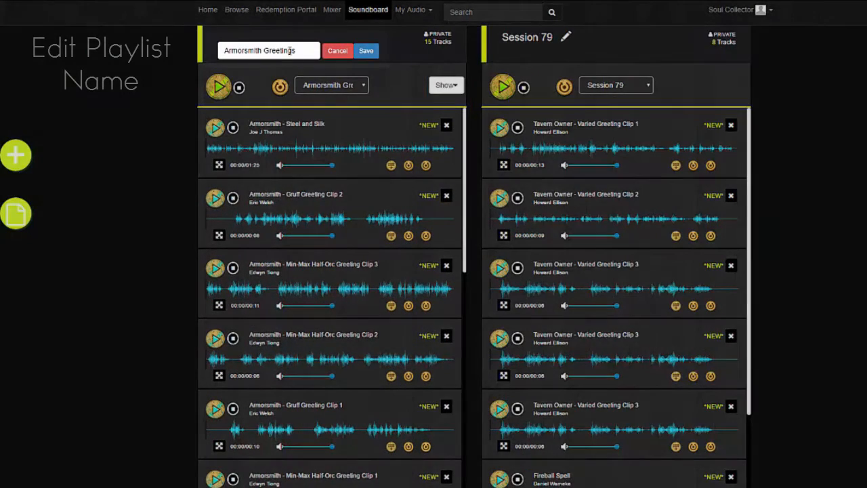
drag(263, 51, 293, 51)
text(Guys)
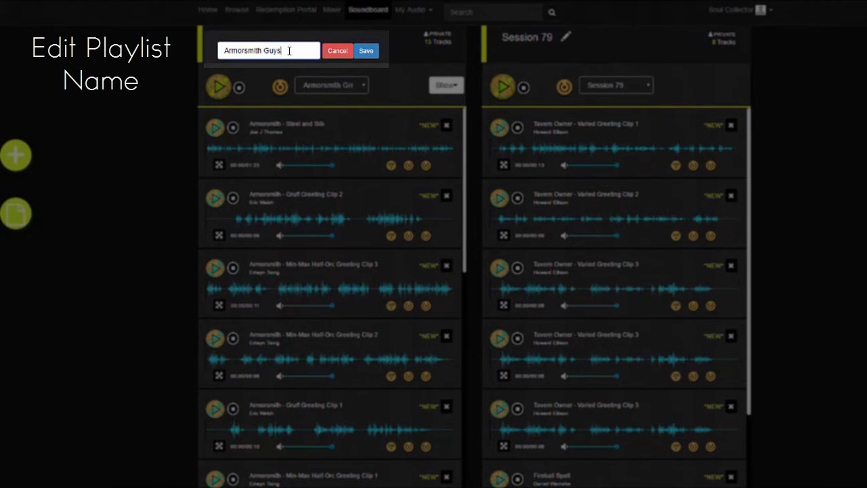
click(366, 51)
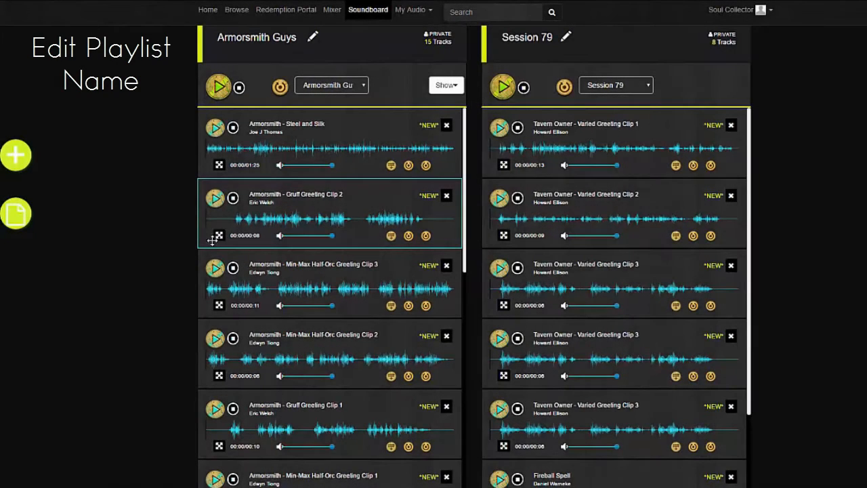
Move Armorsmith - Gruff Greeting Clip 2, followed by Min-Max Half-Orc Greeting Clip 3, to the start of the Armorsmith Guys track list.
drag(220, 235, 220, 135)
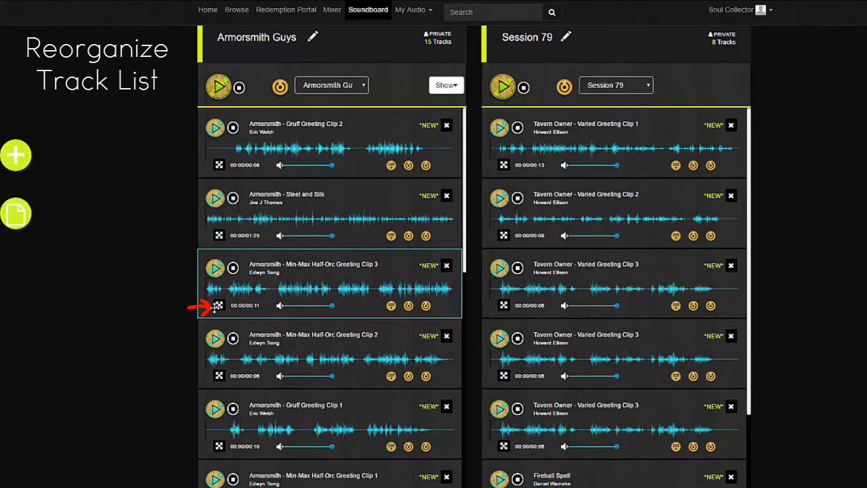
drag(219, 305, 219, 163)
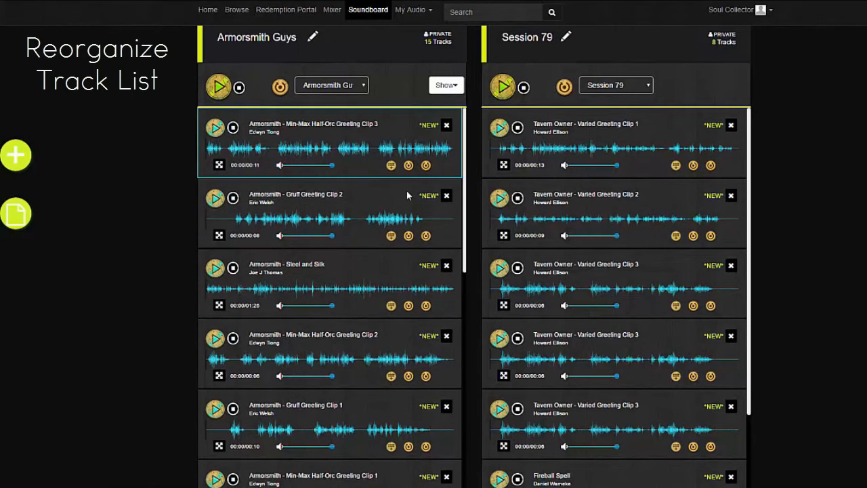
Look through both playlists and remove Armorsmith - Min-Max Half-Orc Greeting Clip 3 from Armorsmith Guys.
scroll(453, 208, down, 3)
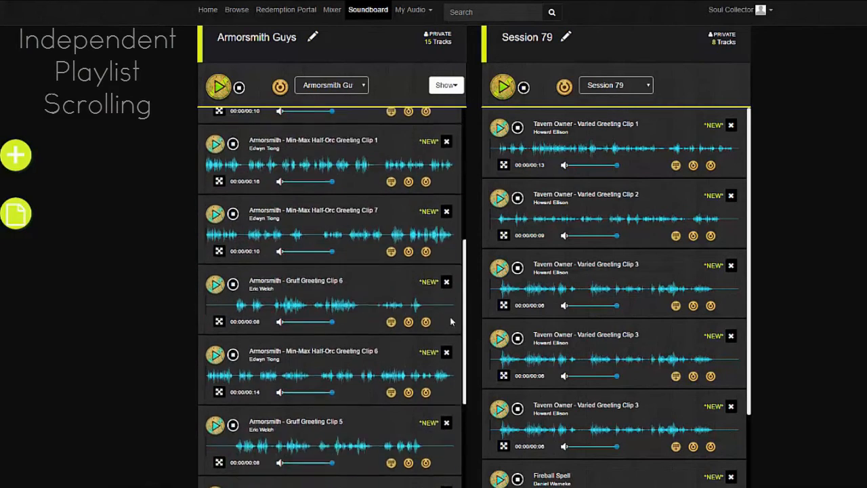
scroll(452, 208, up, 3)
scroll(751, 187, down, 3)
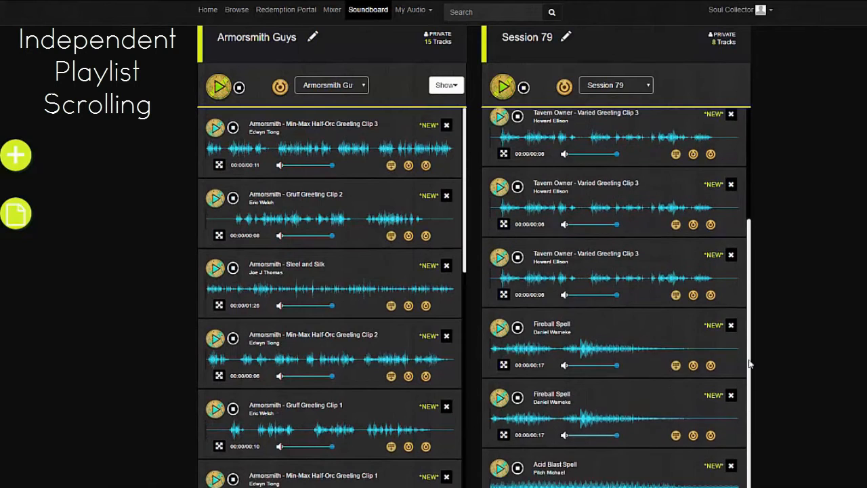
scroll(732, 200, up, 1)
scroll(731, 200, up, 2)
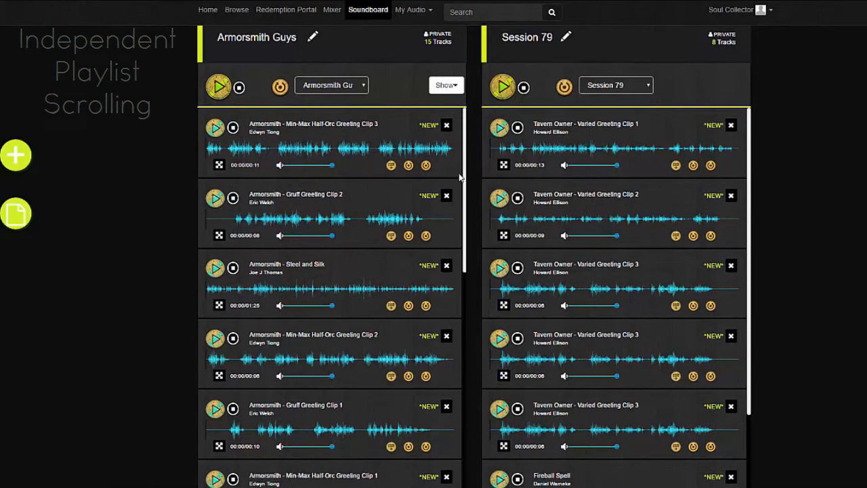
click(447, 127)
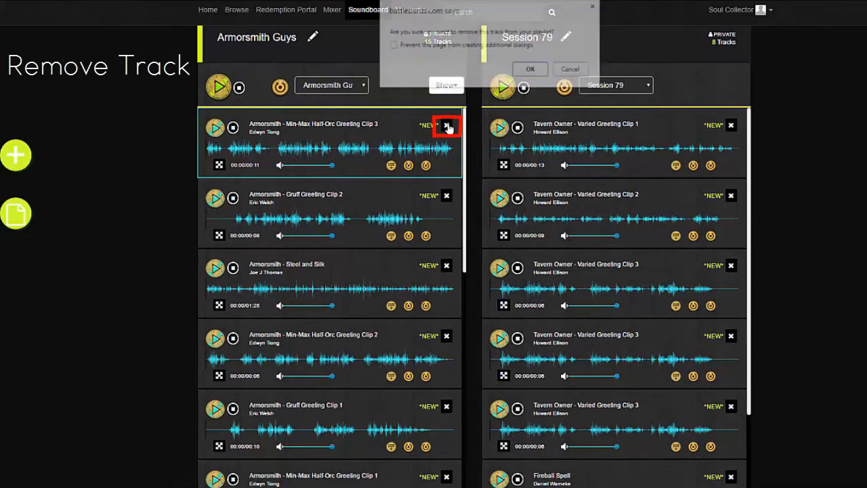
click(530, 72)
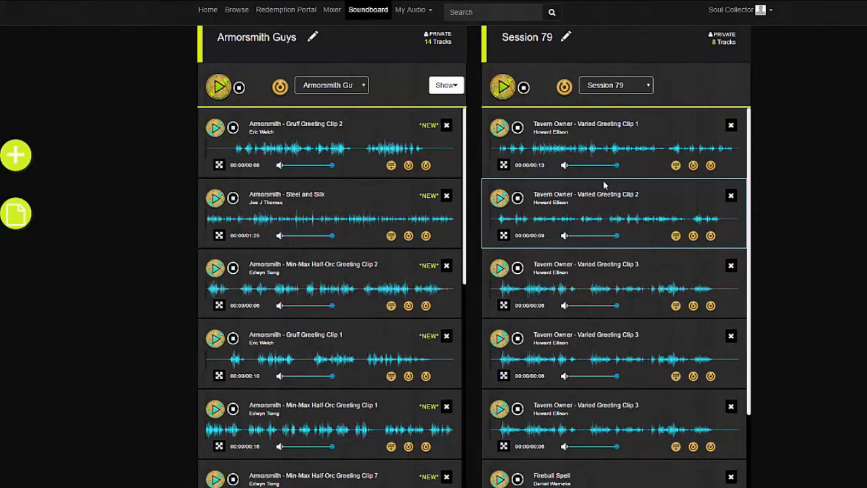
Play the Session 79 playlist, seek within Tavern Owner - Varied Greeting Clip 1, and stop that track.
click(503, 92)
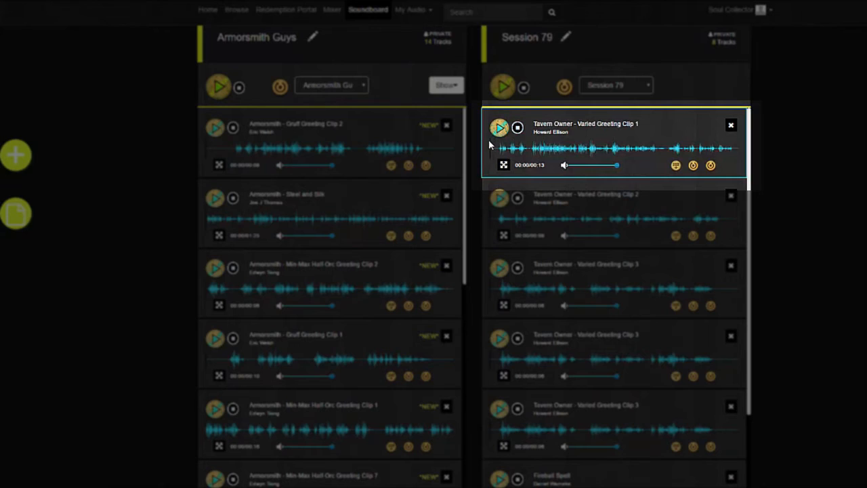
drag(491, 148, 637, 155)
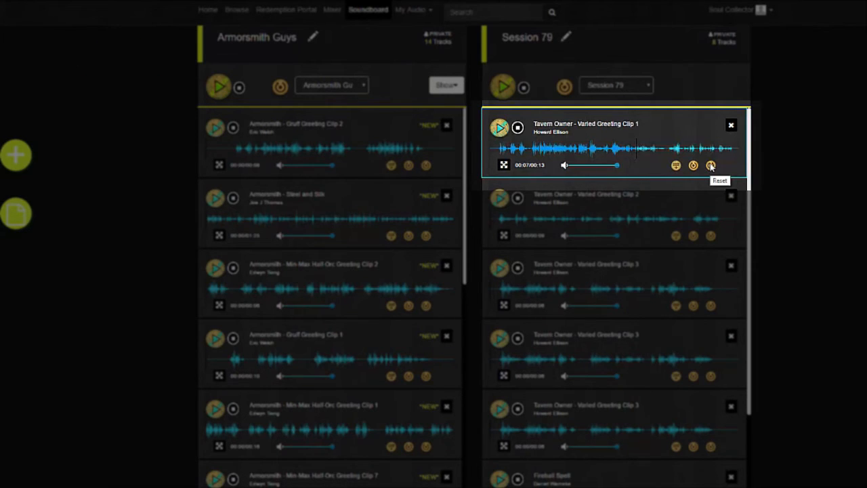
click(517, 128)
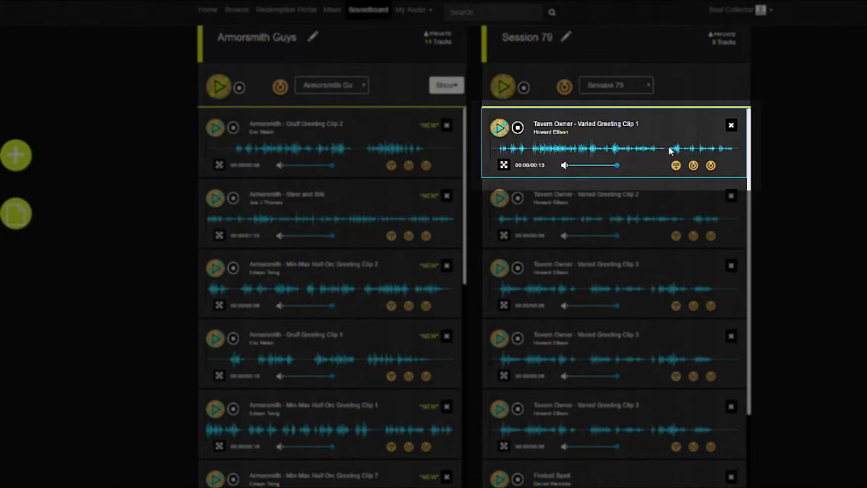
Mark about the first 9 seconds of Tavern Owner - Varied Greeting Clip 1 as its playback section and test it.
drag(662, 147, 497, 155)
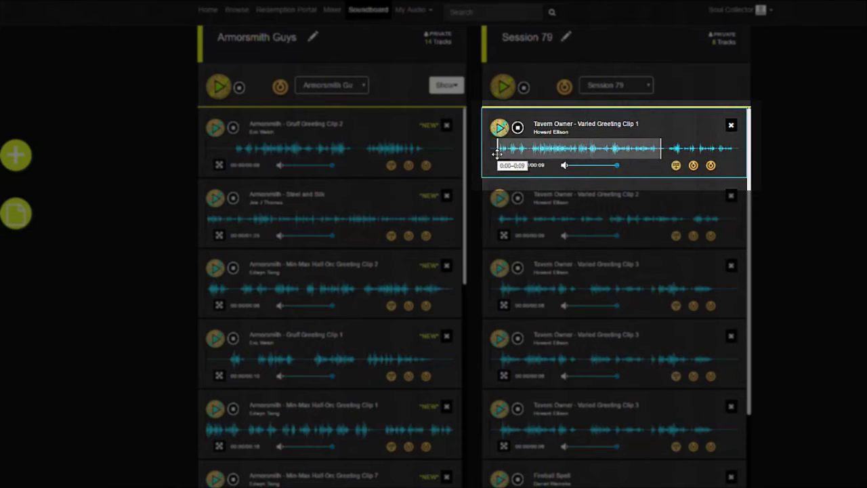
click(498, 129)
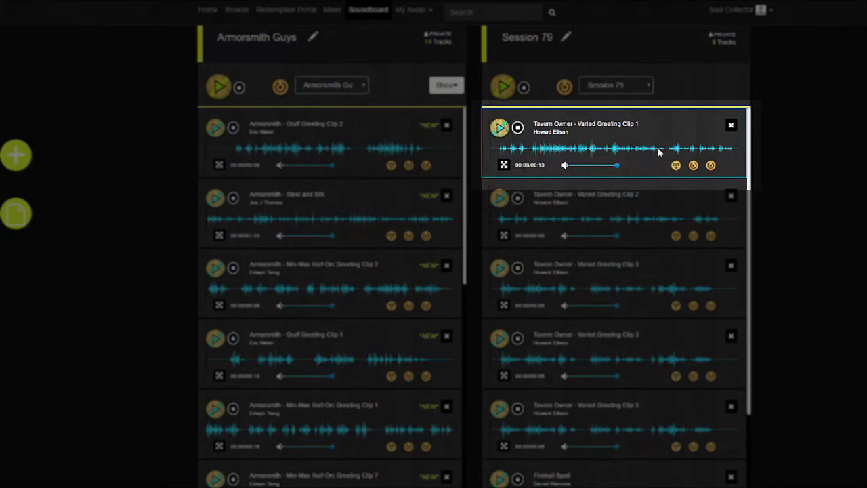
drag(658, 147, 494, 147)
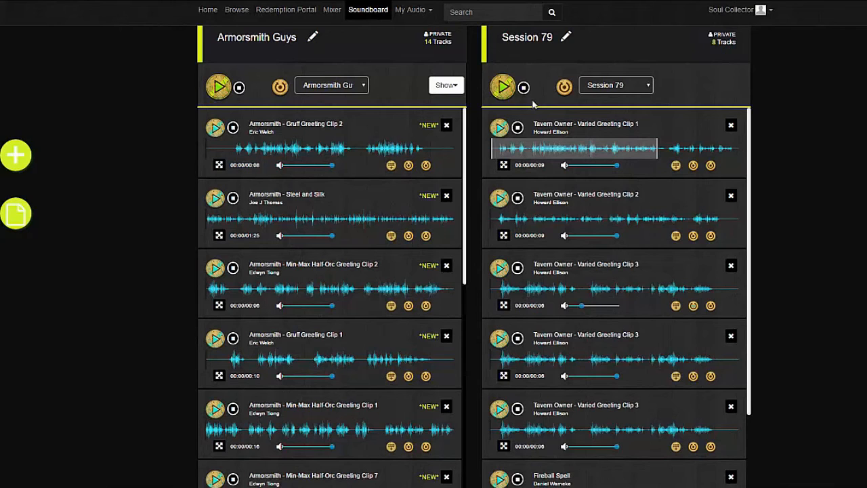
Load the Awesome Sections playlist in place of Armorsmith Guys and preview the marked sections of its first four tracks.
click(336, 86)
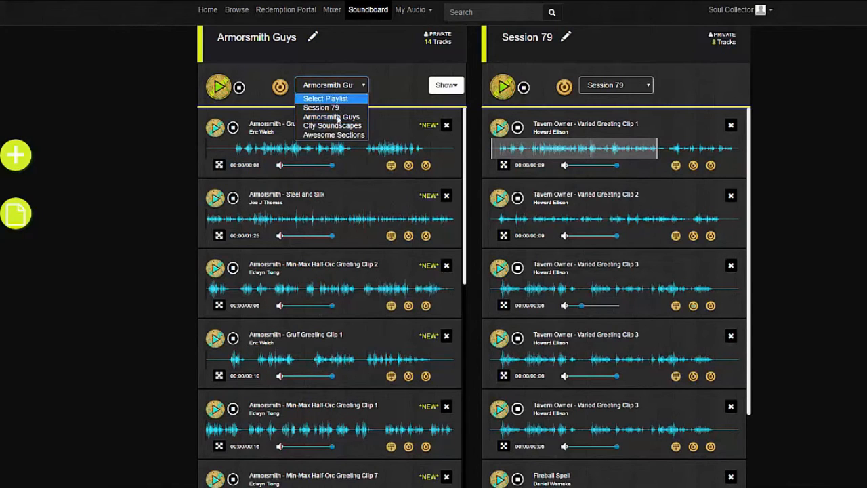
click(321, 136)
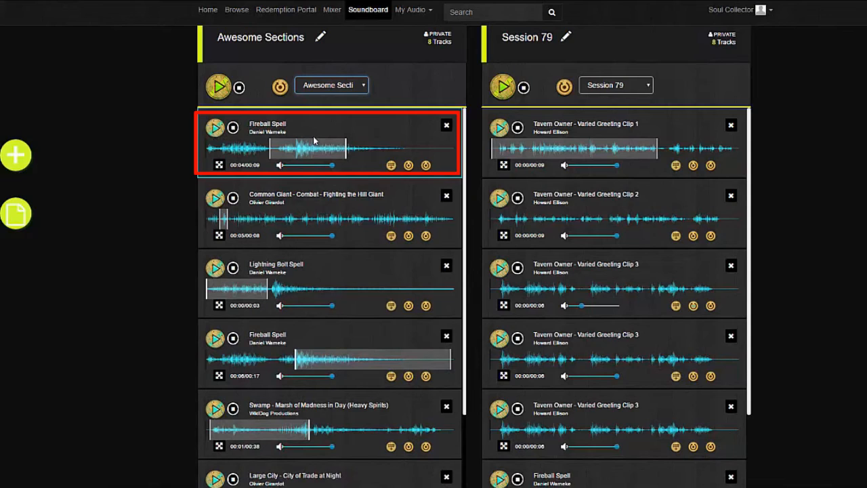
click(217, 128)
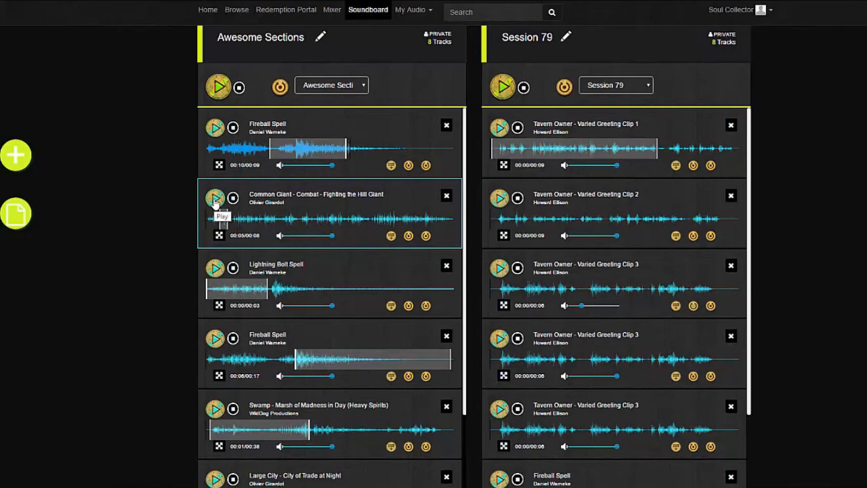
click(214, 201)
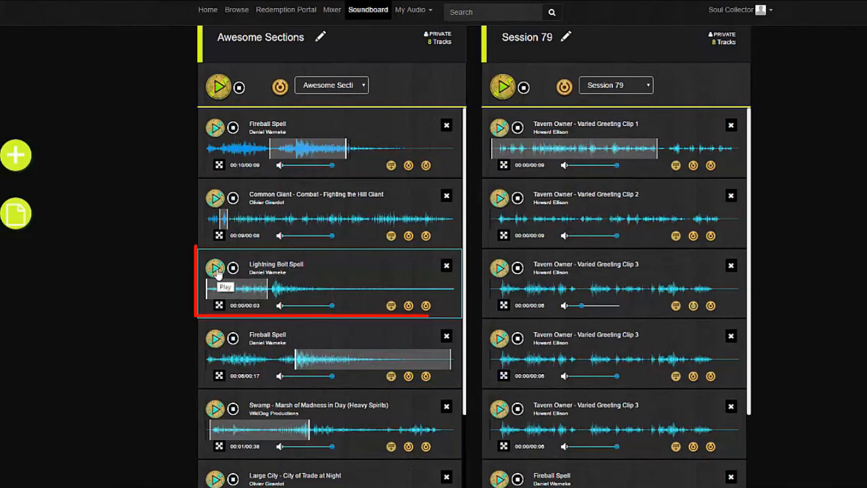
click(216, 269)
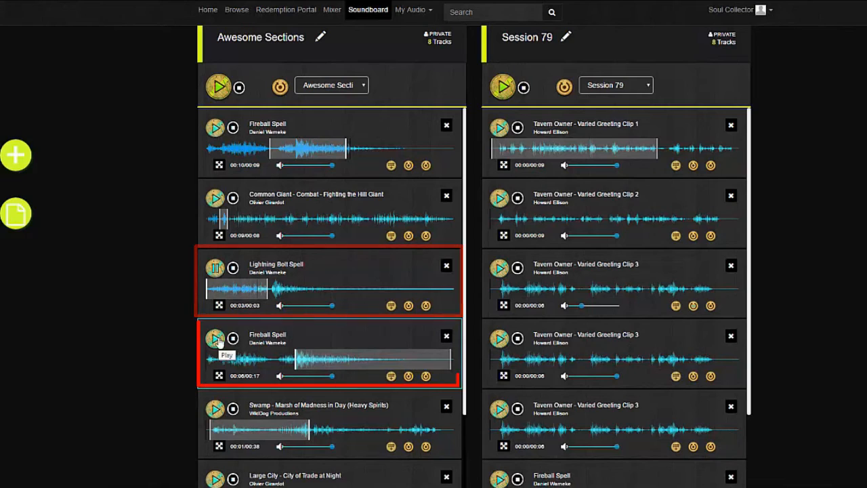
click(218, 340)
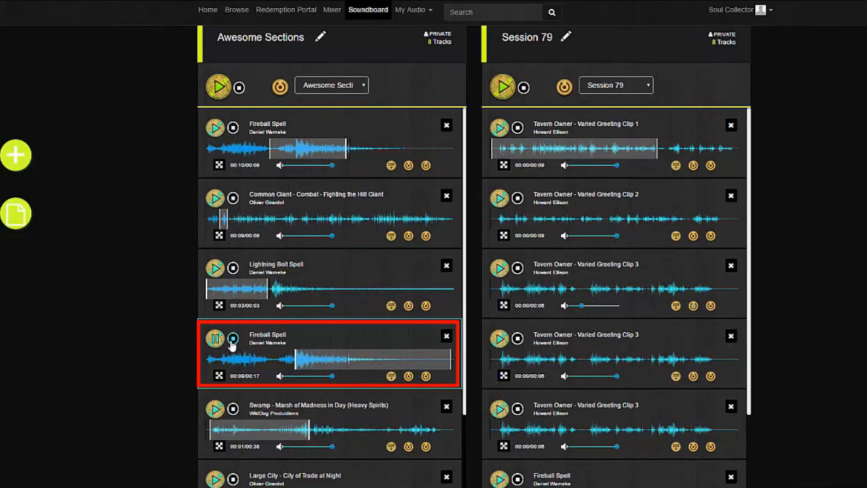
click(232, 341)
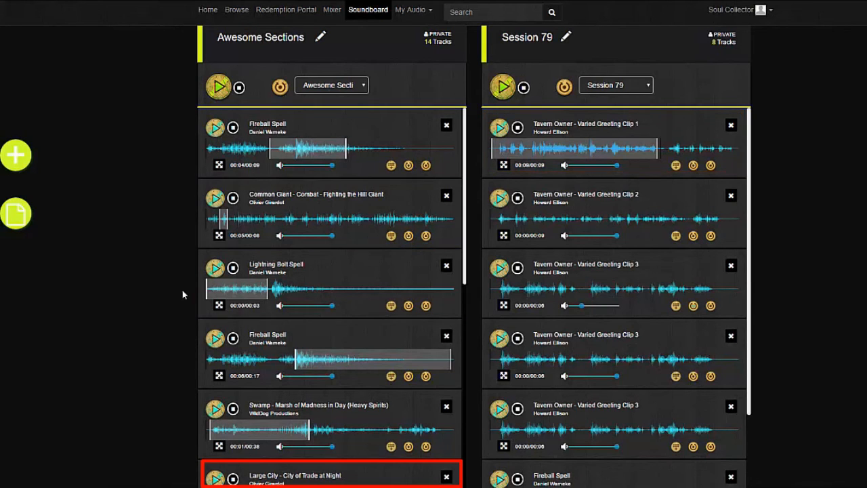
Start playing Large City - City of Trade at Night from the Awesome Sections playlist.
scroll(182, 294, down, 1)
scroll(183, 295, down, 1)
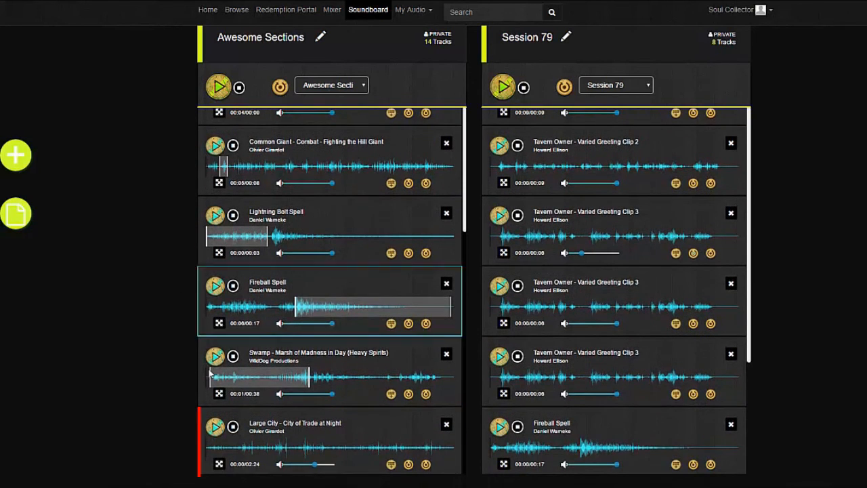
click(215, 427)
scroll(519, 197, up, 3)
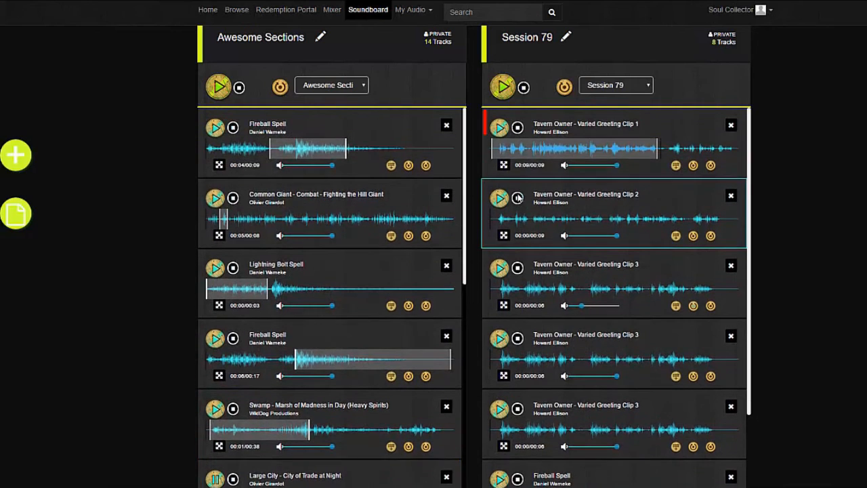
Play Tavern Owner - Varied Greeting Clip 1 from Session 79 over the running Large City - City of Trade at Night, and stop the city track.
click(498, 128)
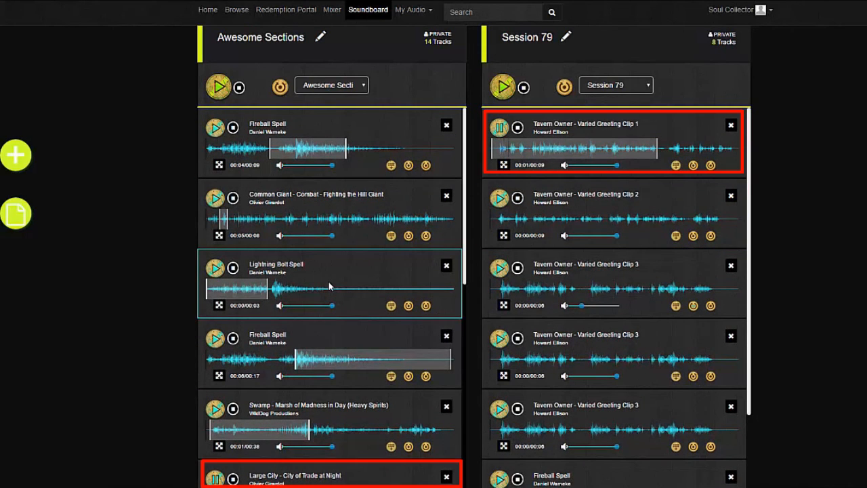
scroll(307, 300, down, 4)
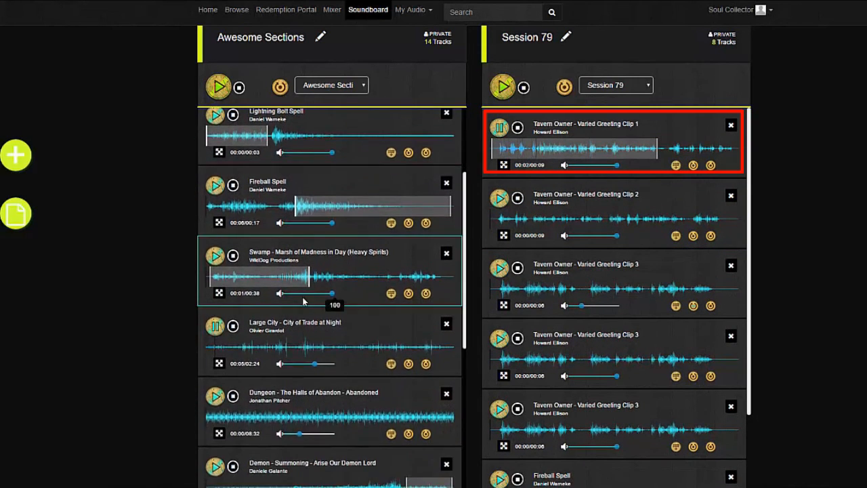
click(232, 328)
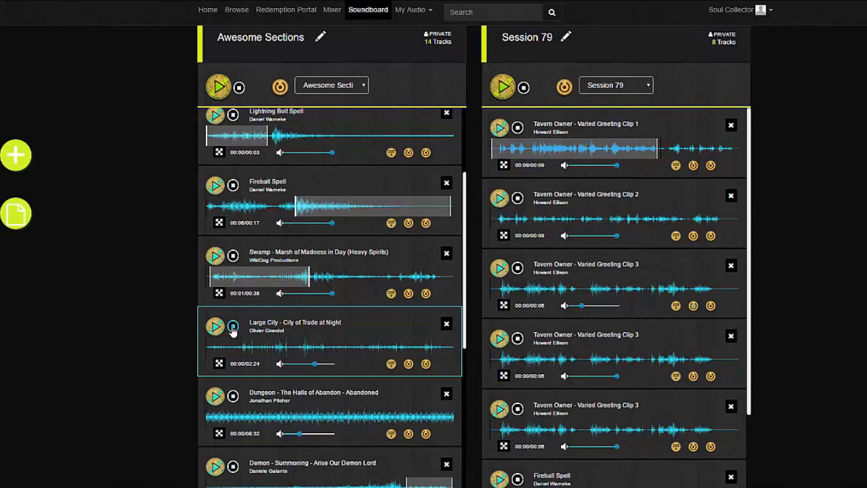
Play Dungeon - The Halls of Abandon - Abandoned together with Demon - Summoning - Arise Our Demon Lord, and stop both tracks.
scroll(232, 327, down, 4)
click(215, 140)
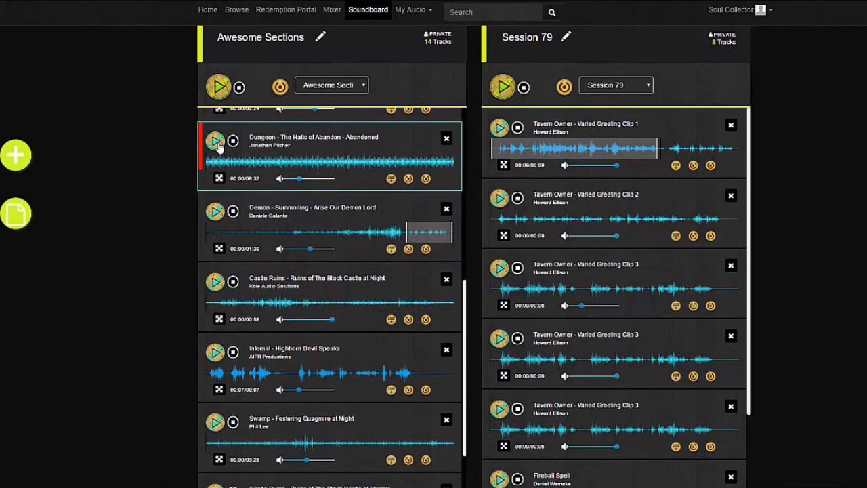
click(216, 212)
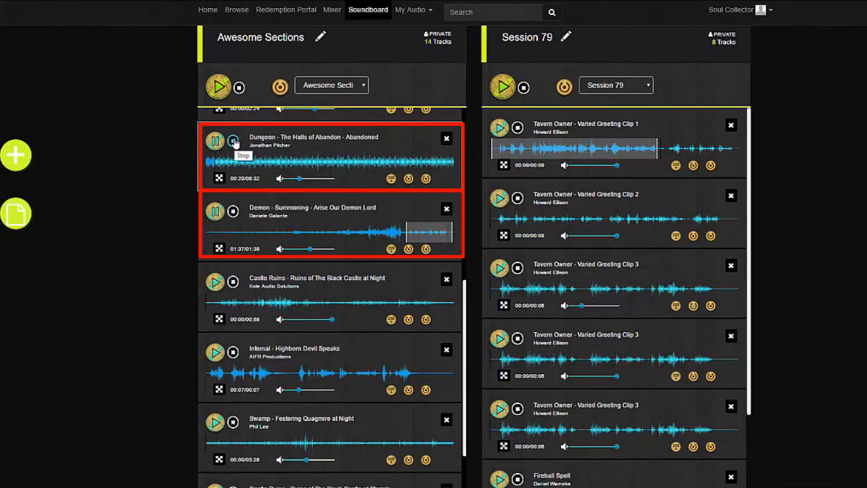
click(233, 141)
click(233, 211)
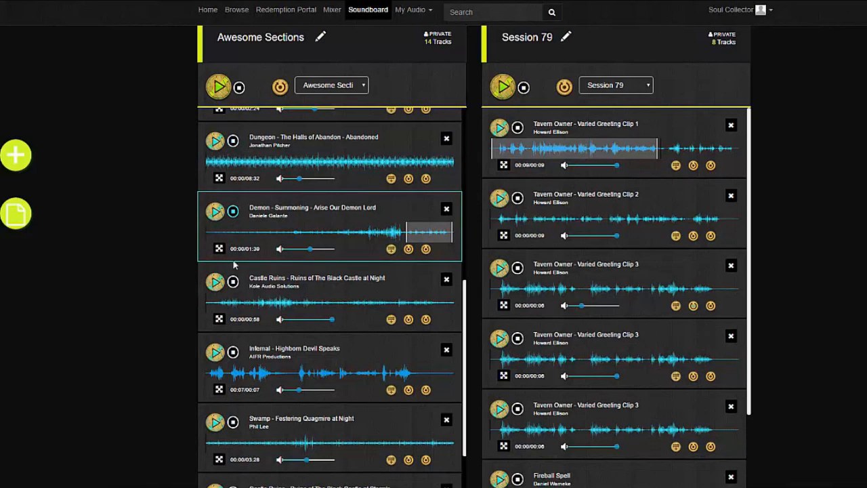
Start Swamp - Festering Quagmire at Night and the Castle Ruins storm track together as layered ambience in Awesome Sections.
scroll(233, 271, down, 3)
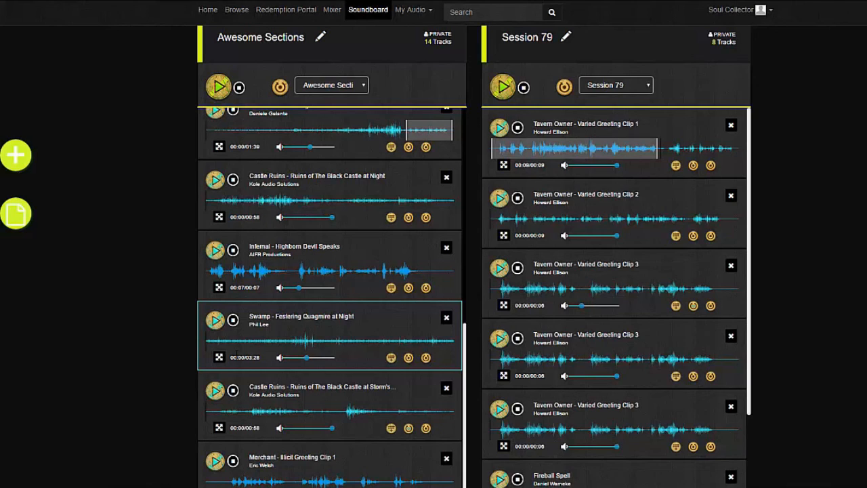
click(214, 320)
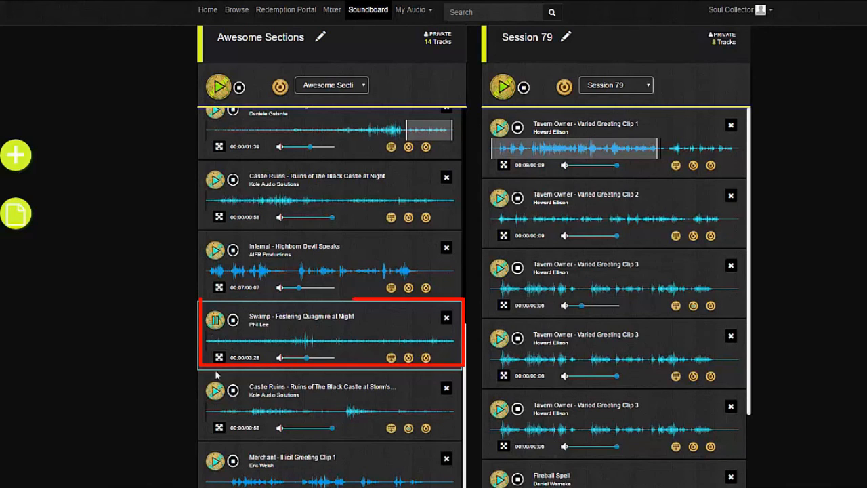
click(215, 391)
Layer Merchant - Illicit Greeting Clip 1 and Teleport Spell Fade over the swamp and castle ambience, and stop both ambience tracks.
scroll(217, 393, down, 3)
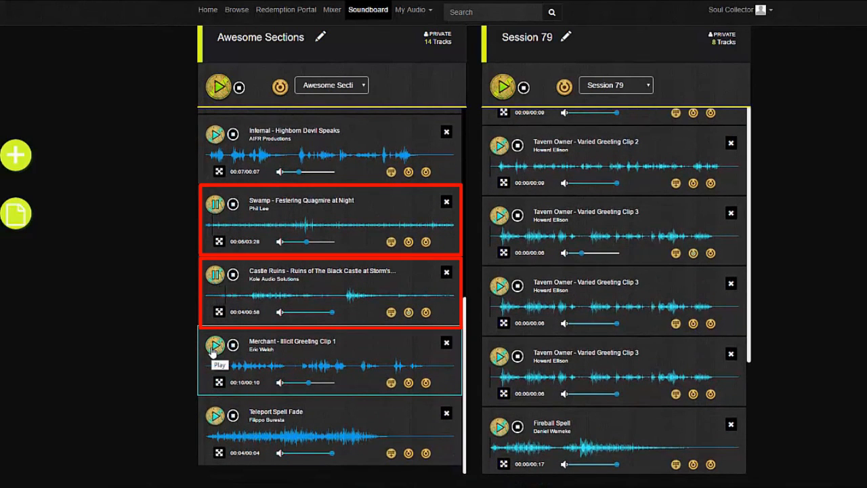
click(214, 345)
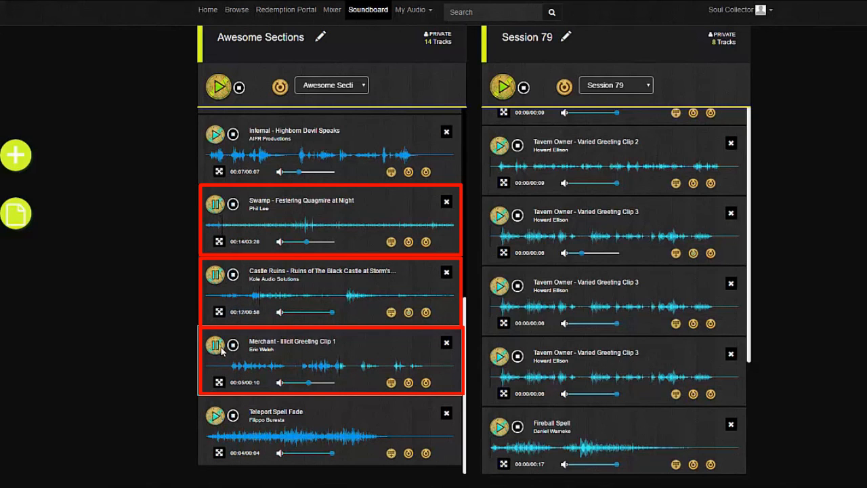
click(216, 416)
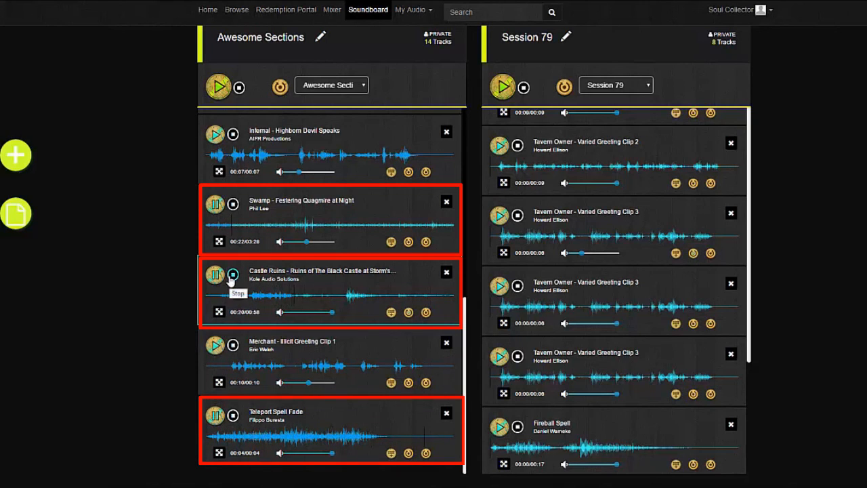
click(233, 273)
click(232, 204)
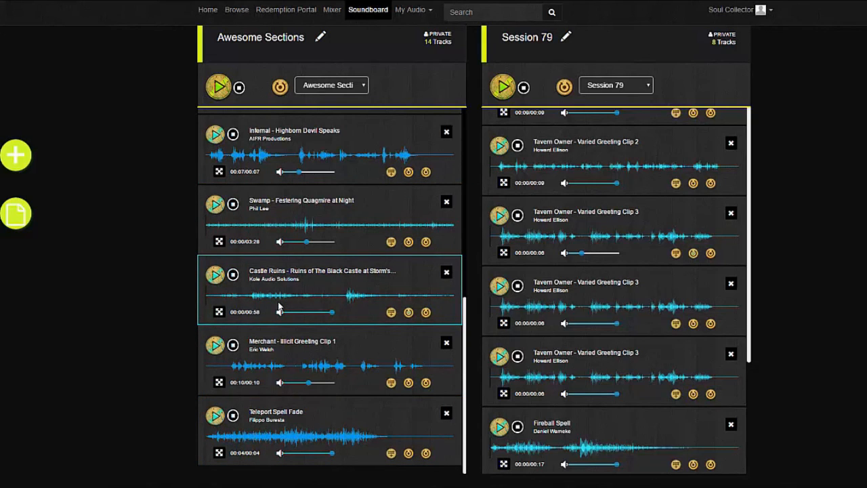